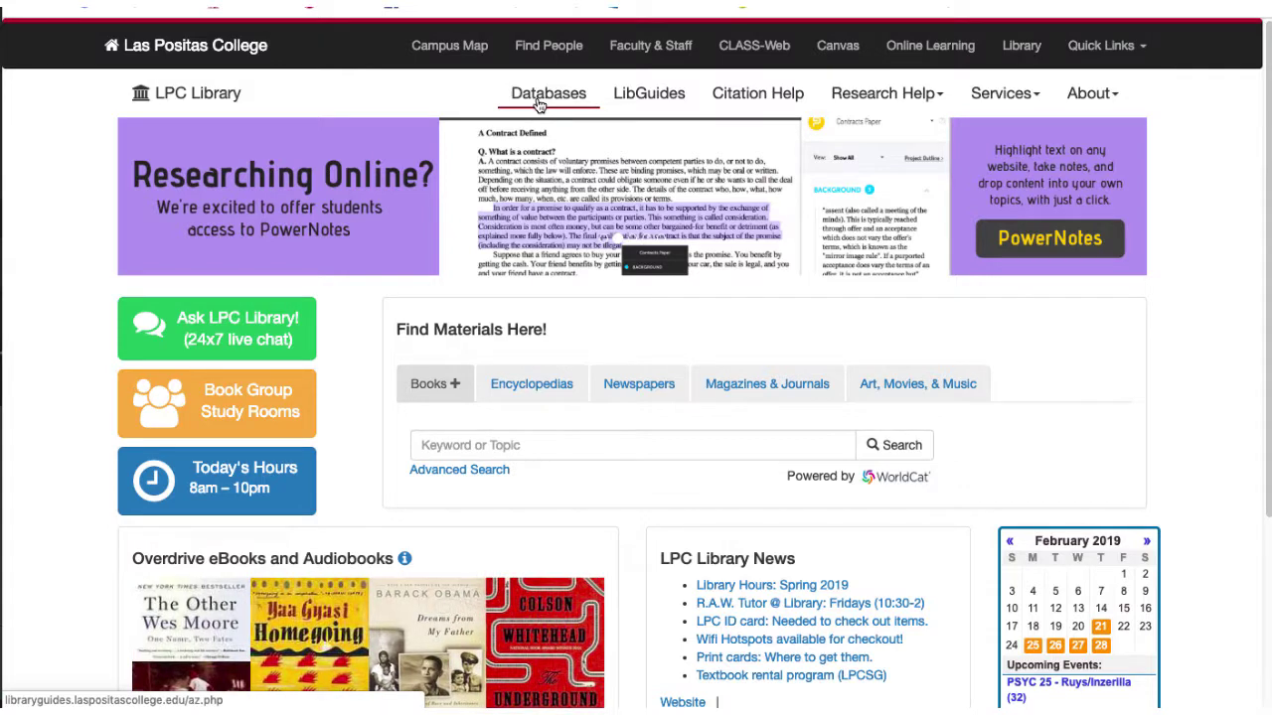
Open the library's Databases A–Z list and highlight the Academic Search Ultimate description
{"action": "left_click", "coordinate": [539, 100]}
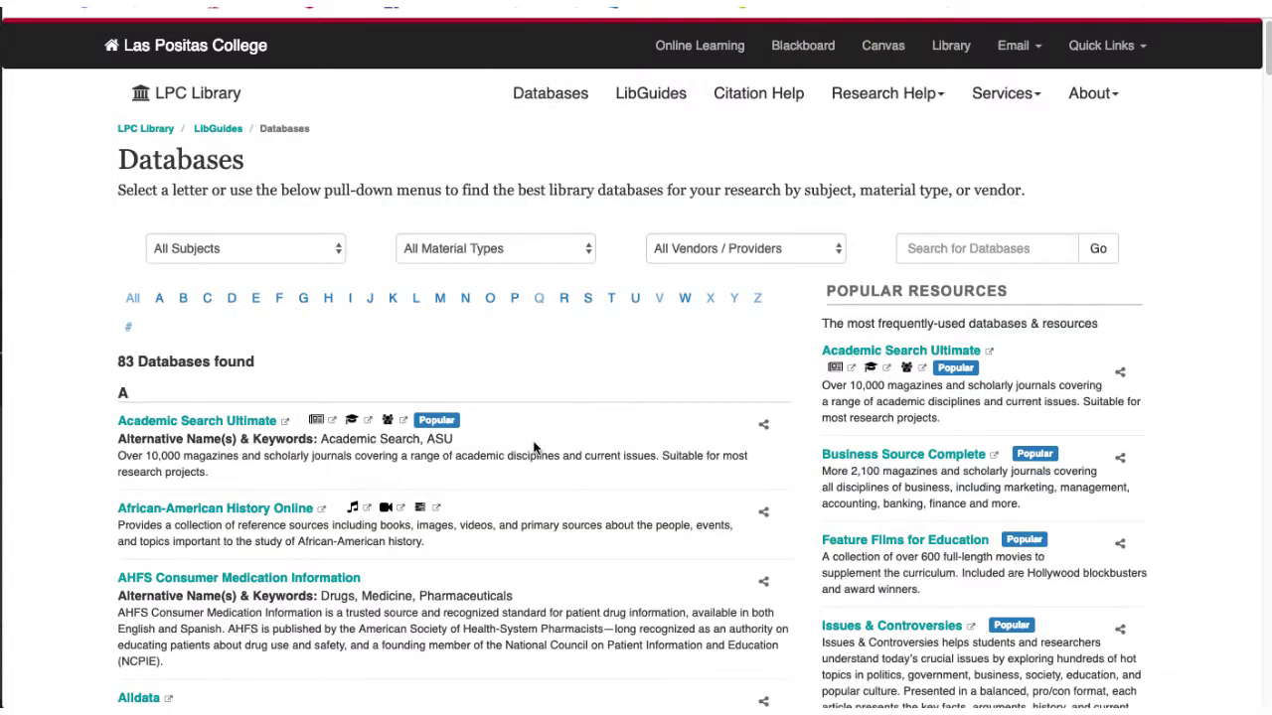
{"action": "scroll", "coordinate": [534, 448], "scroll_direction": "down", "scroll_amount": 2}
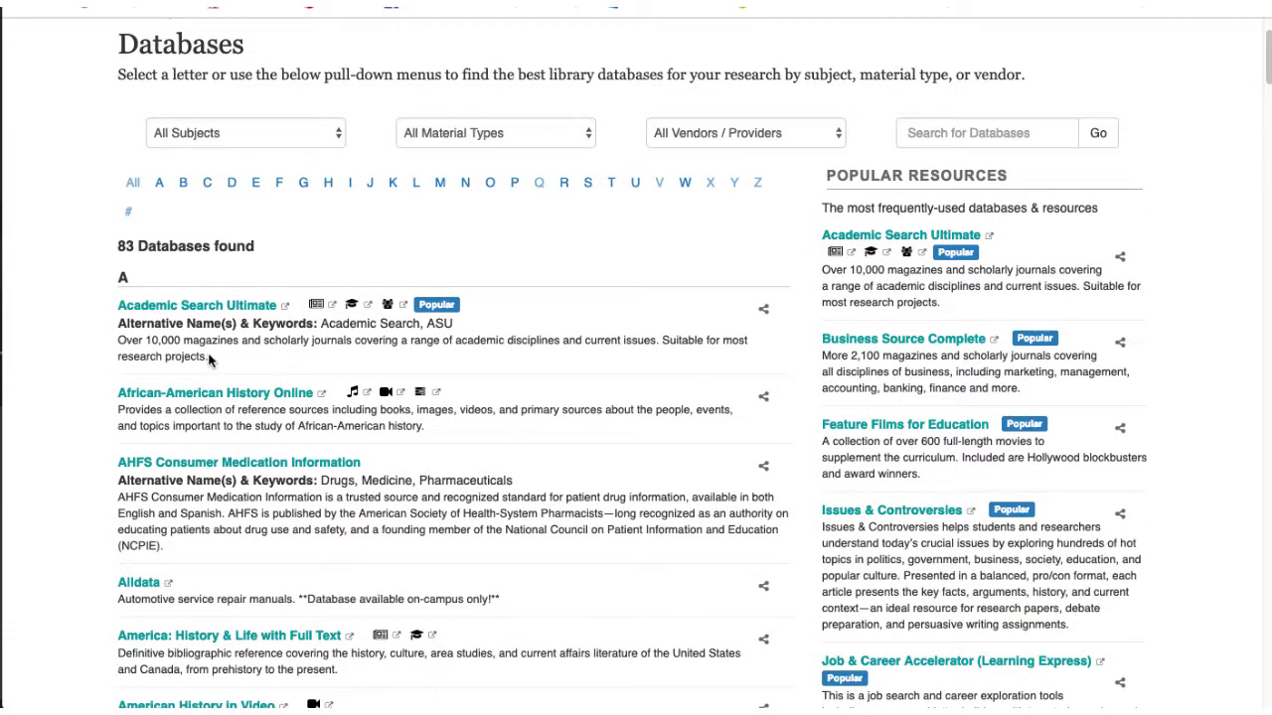
{"action": "left_click_drag", "start_coordinate": [209, 357], "coordinate": [112, 340]}
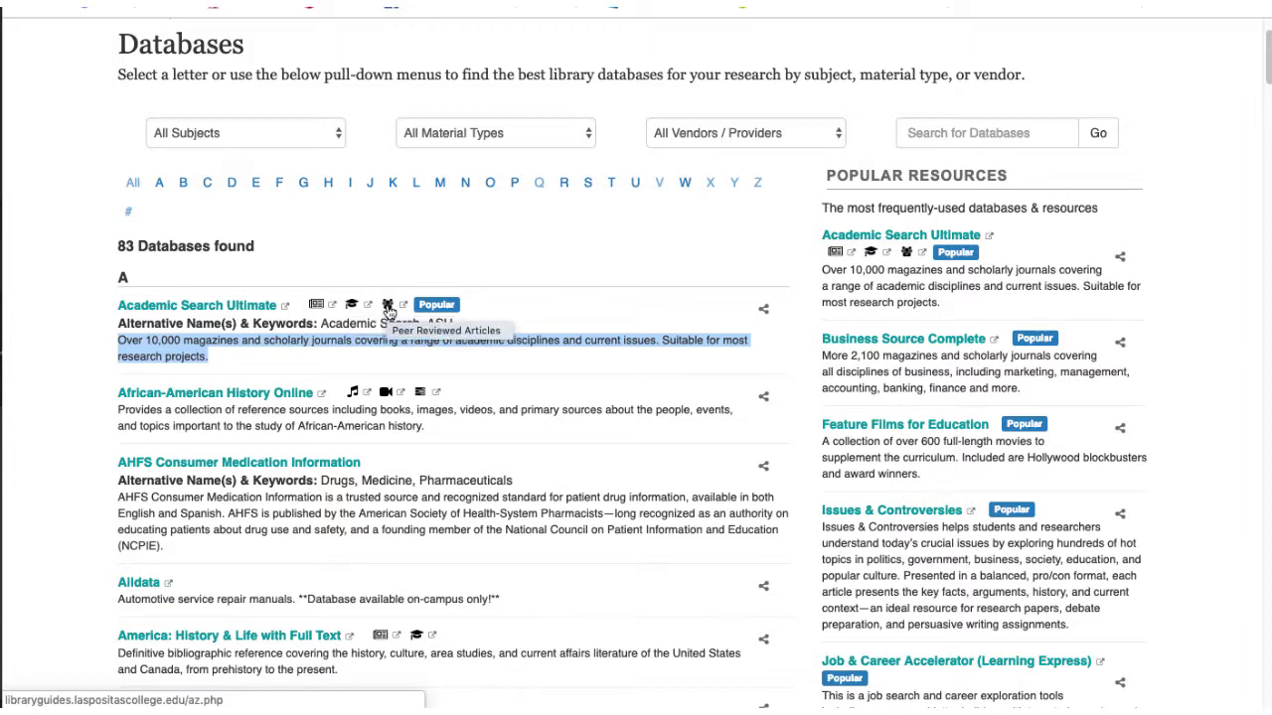
{"action": "left_click", "coordinate": [296, 368]}
{"action": "left_click", "coordinate": [306, 133]}
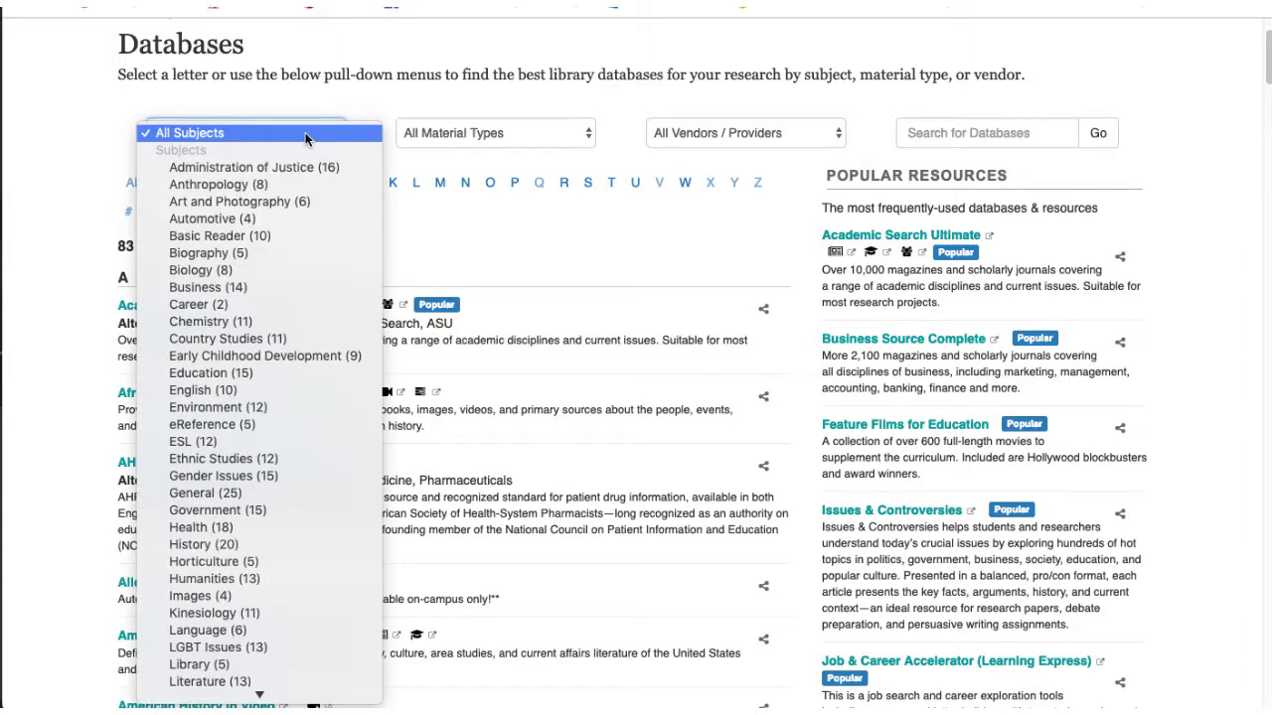
{"action": "left_click", "coordinate": [284, 132]}
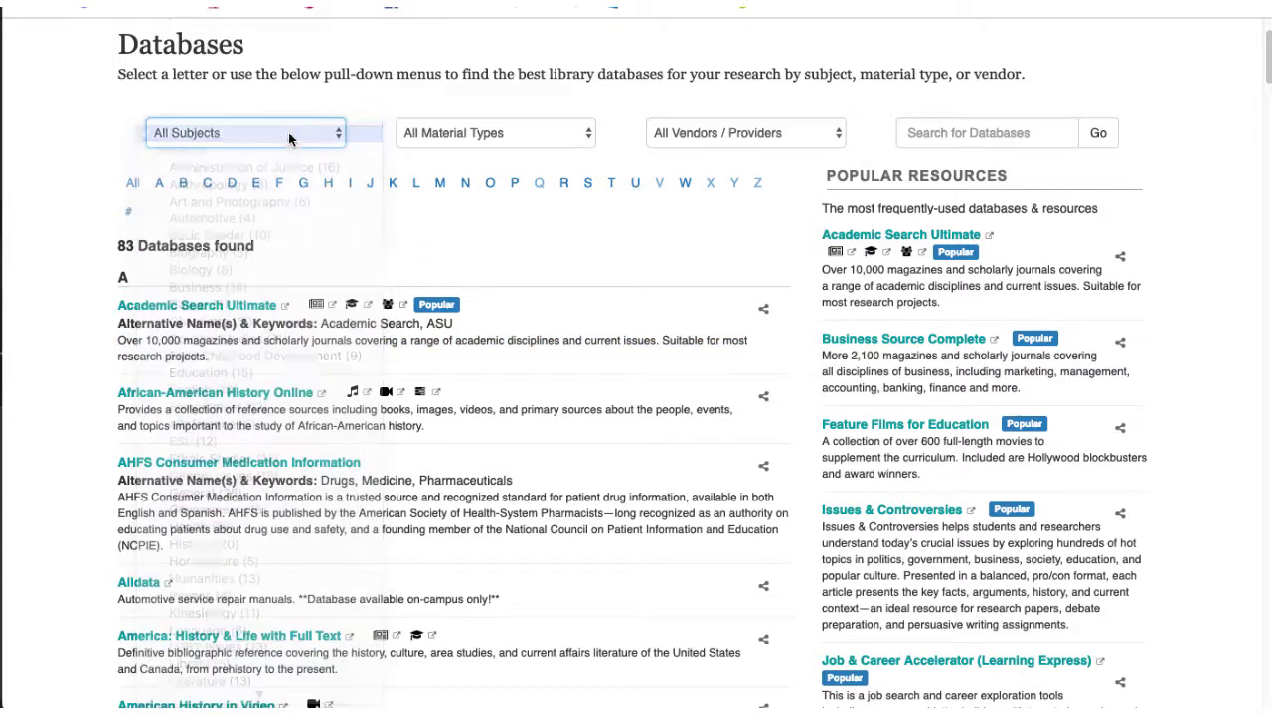
{"action": "left_click", "coordinate": [466, 133]}
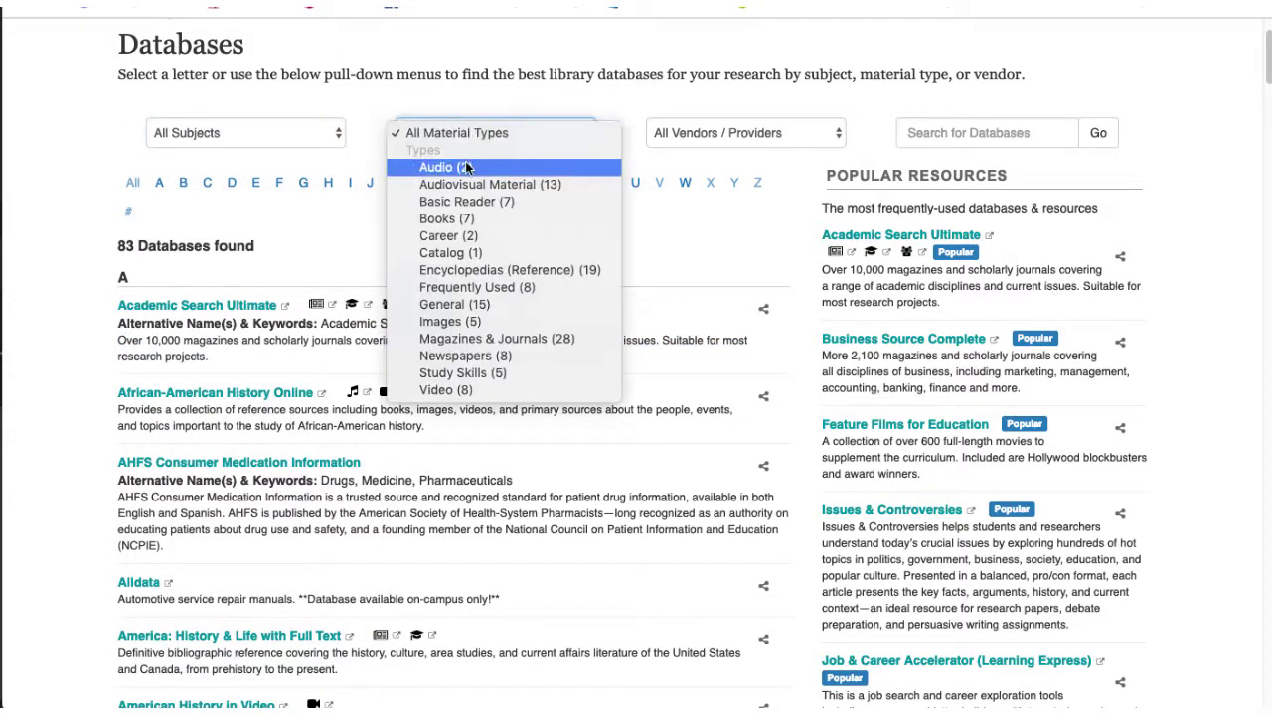
{"action": "left_click", "coordinate": [487, 132]}
{"action": "left_click", "coordinate": [663, 133]}
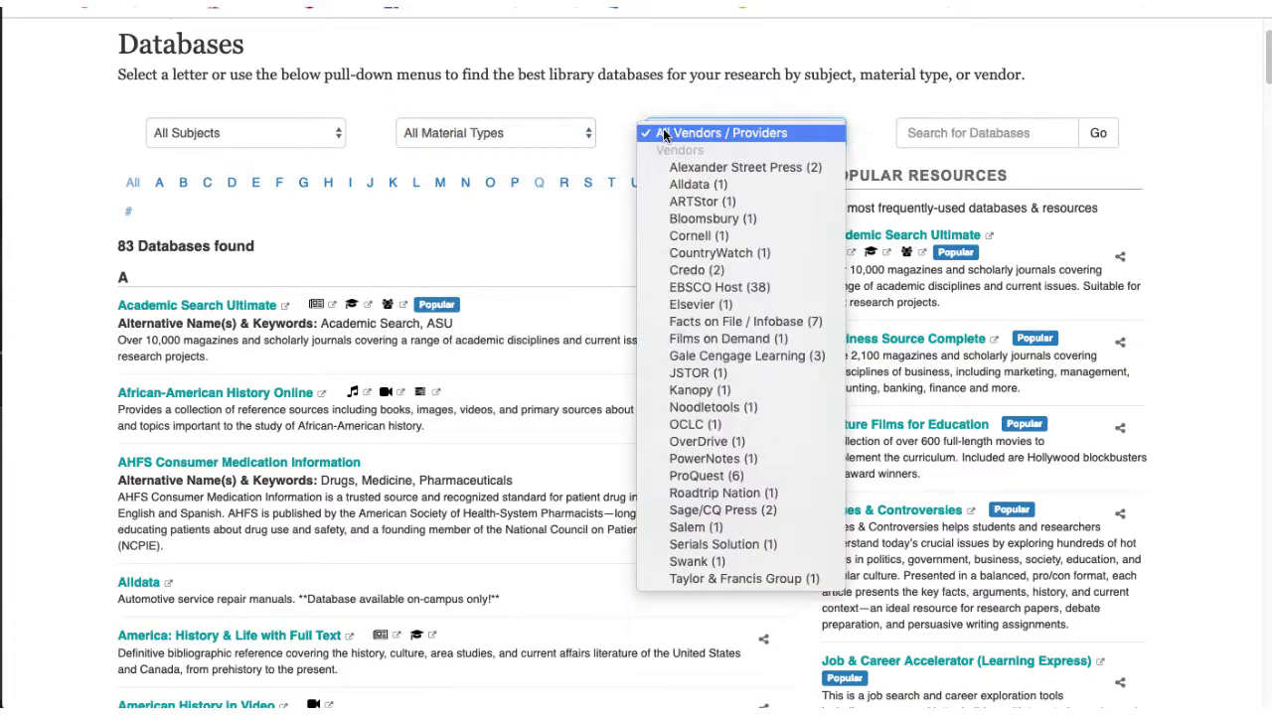
{"action": "left_click", "coordinate": [663, 130]}
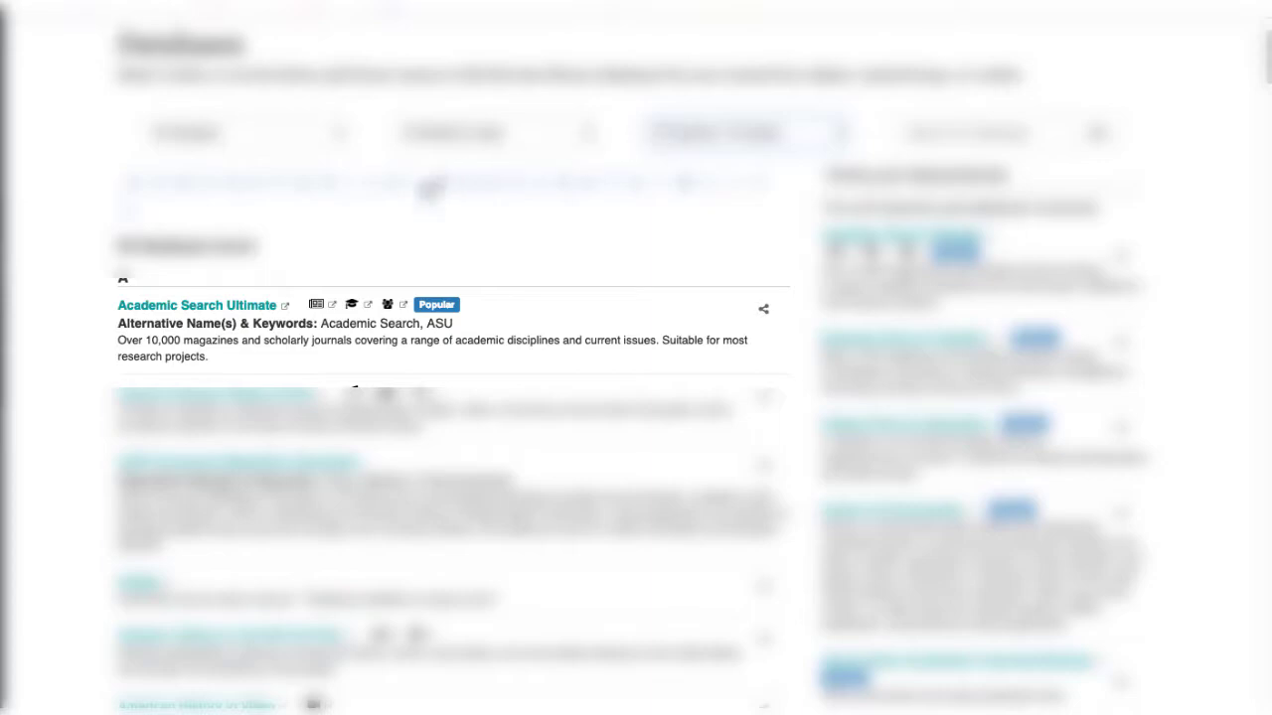
Log in off-campus to Academic Search Ultimate and enter 'What are the effects of pollution on asthma?'
{"action": "left_click", "coordinate": [209, 315]}
{"action": "left_click", "coordinate": [188, 279]}
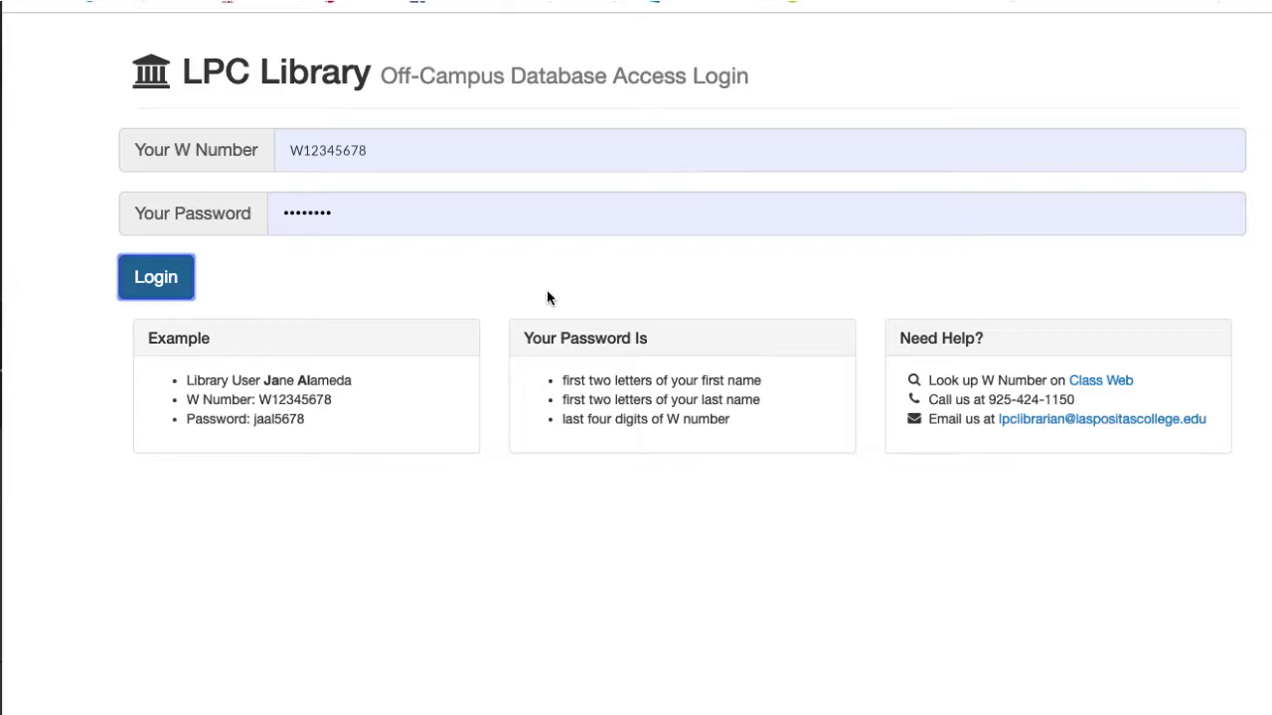
{"action": "type", "text": "What"}
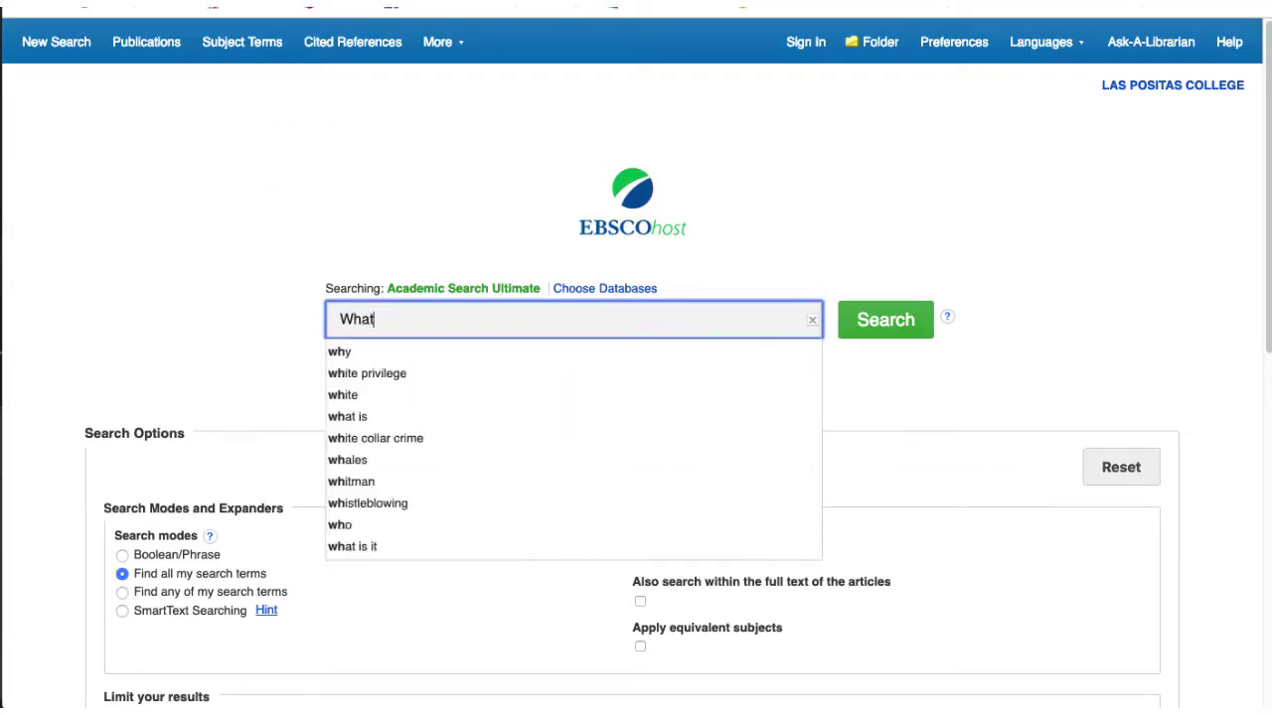
{"action": "type", "text": " are the effect"}
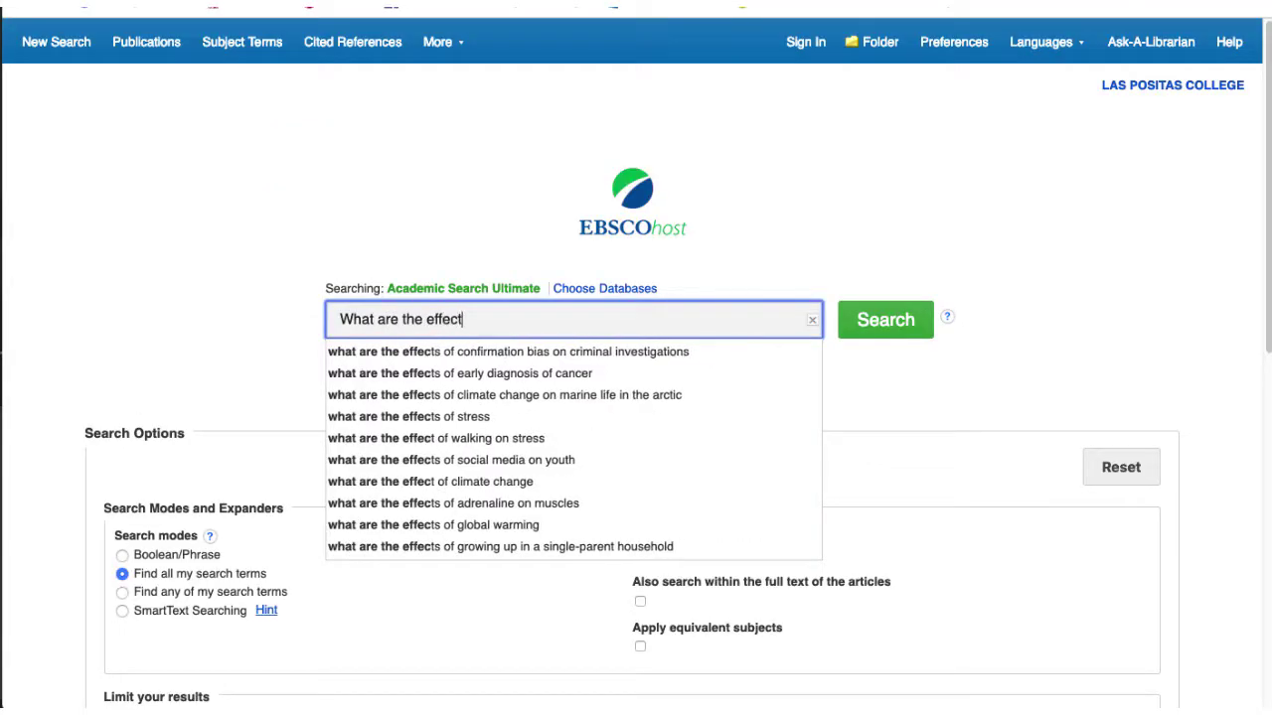
{"action": "type", "text": "s of pollution on asthma?"}
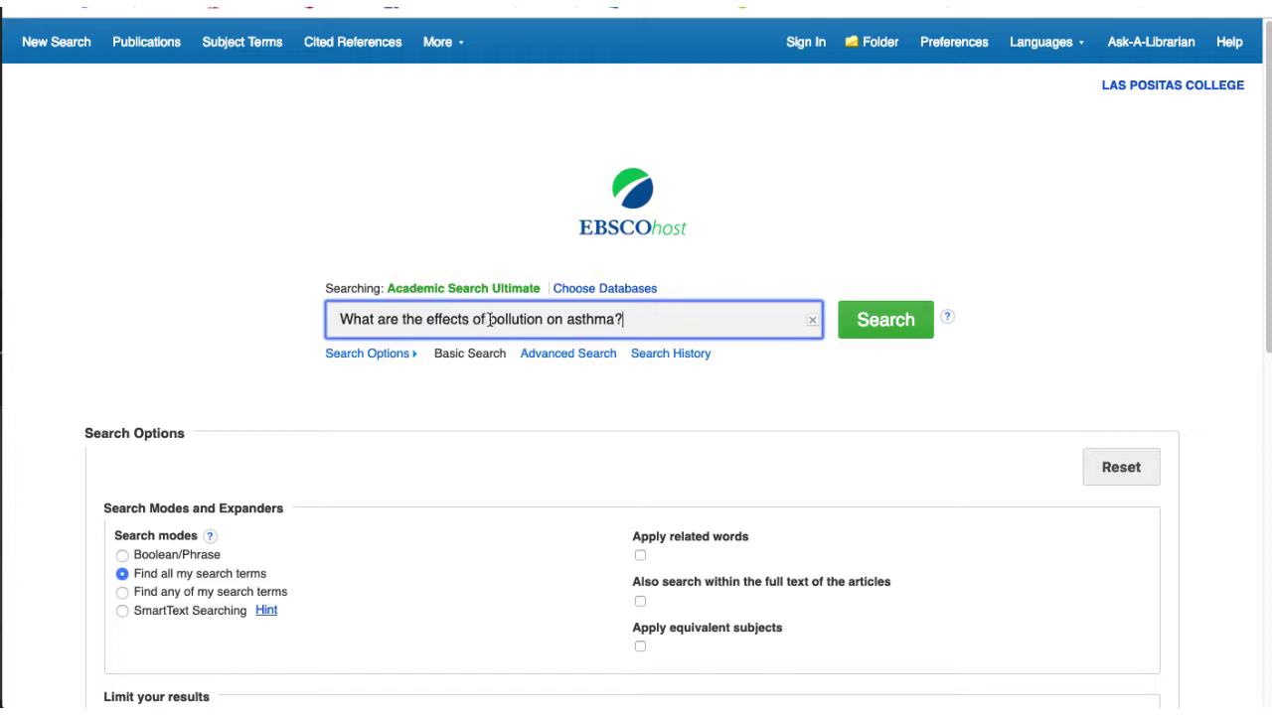
{"action": "left_click_drag", "start_coordinate": [489, 319], "coordinate": [335, 319]}
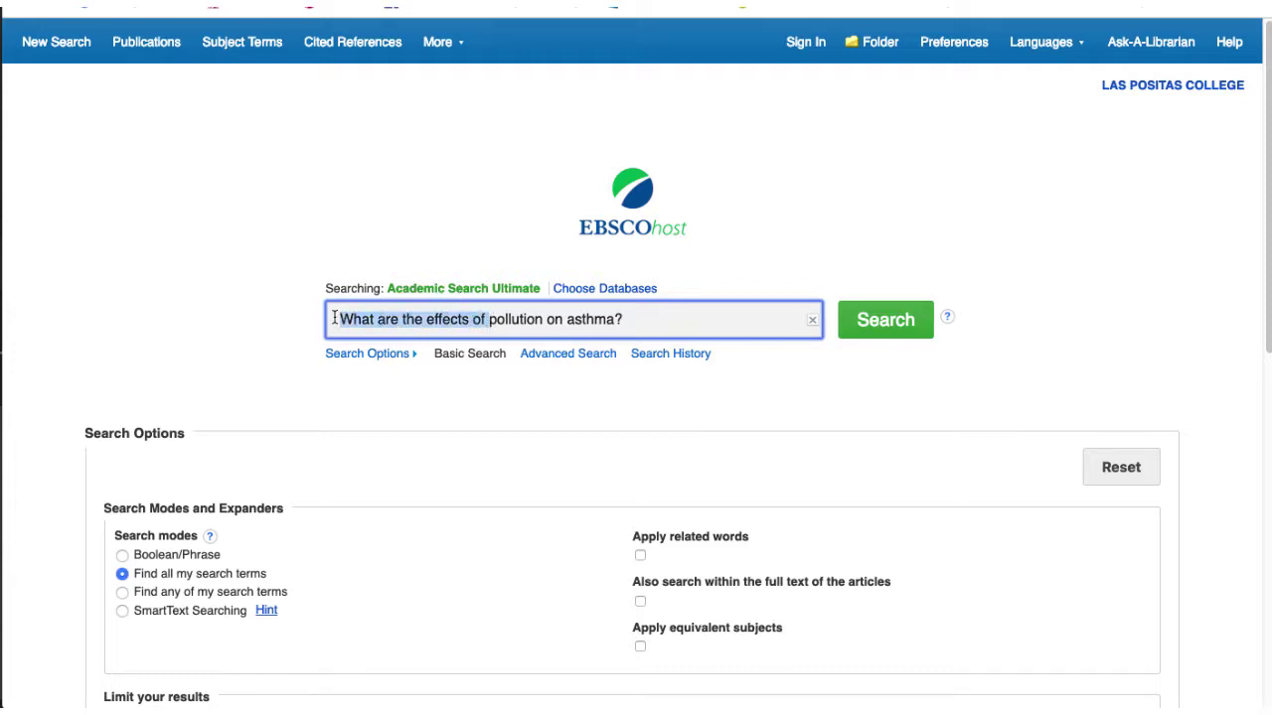
Trim the question down to the keyword 'pollution' and run that search
{"action": "key", "text": "BackSpace"}
{"action": "double_click", "coordinate": [406, 319]}
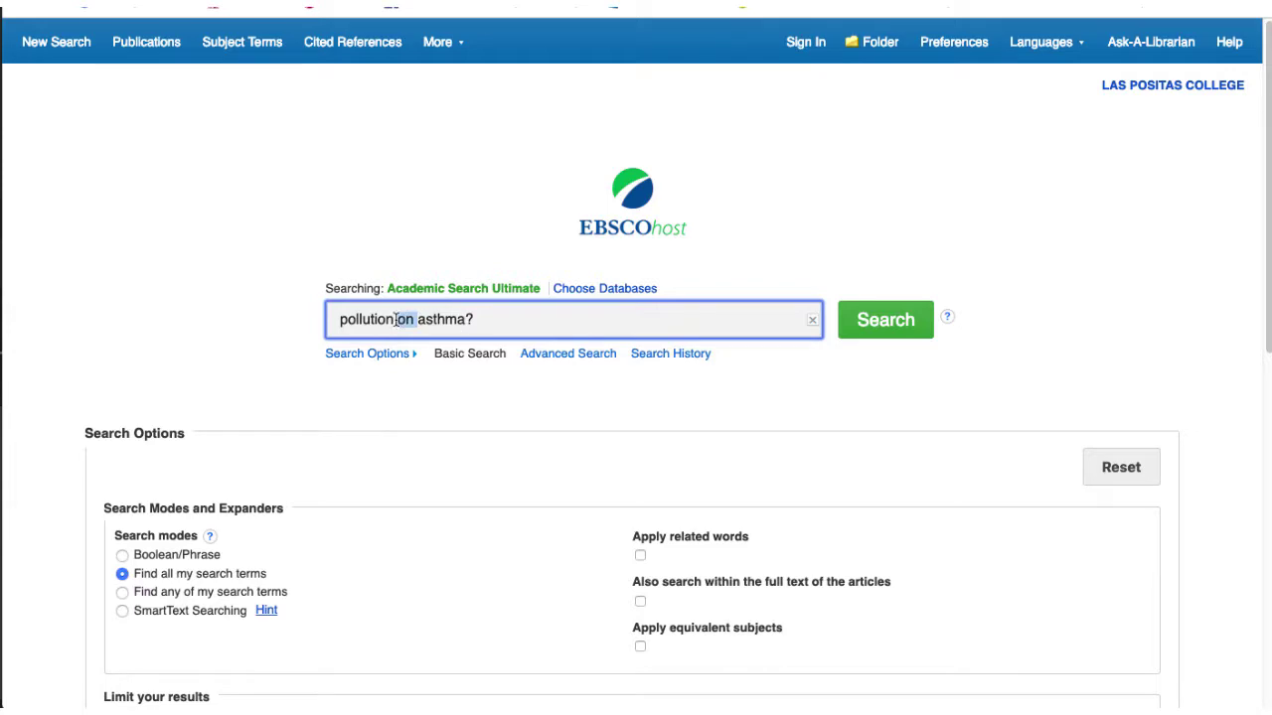
{"action": "key", "text": "BackSpace"}
{"action": "left_click", "coordinate": [469, 319]}
{"action": "key", "text": "BackSpace"}
{"action": "key", "text": "BackSpace"}
{"action": "key", "text": "BackSpace"}
{"action": "key", "text": "BackSpace"}
{"action": "key", "text": "BackSpace"}
{"action": "key", "text": "BackSpace"}
{"action": "key", "text": "BackSpace"}
{"action": "key", "text": "BackSpace"}
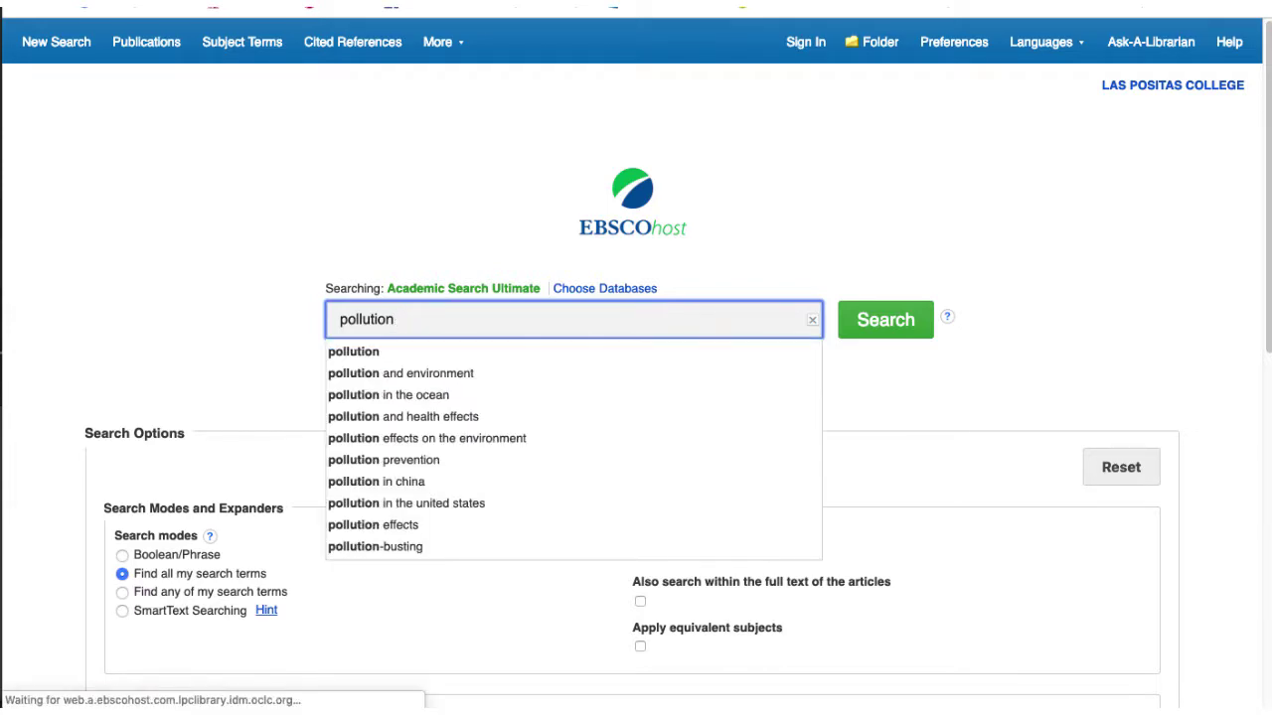
{"action": "key", "text": "super+Left"}
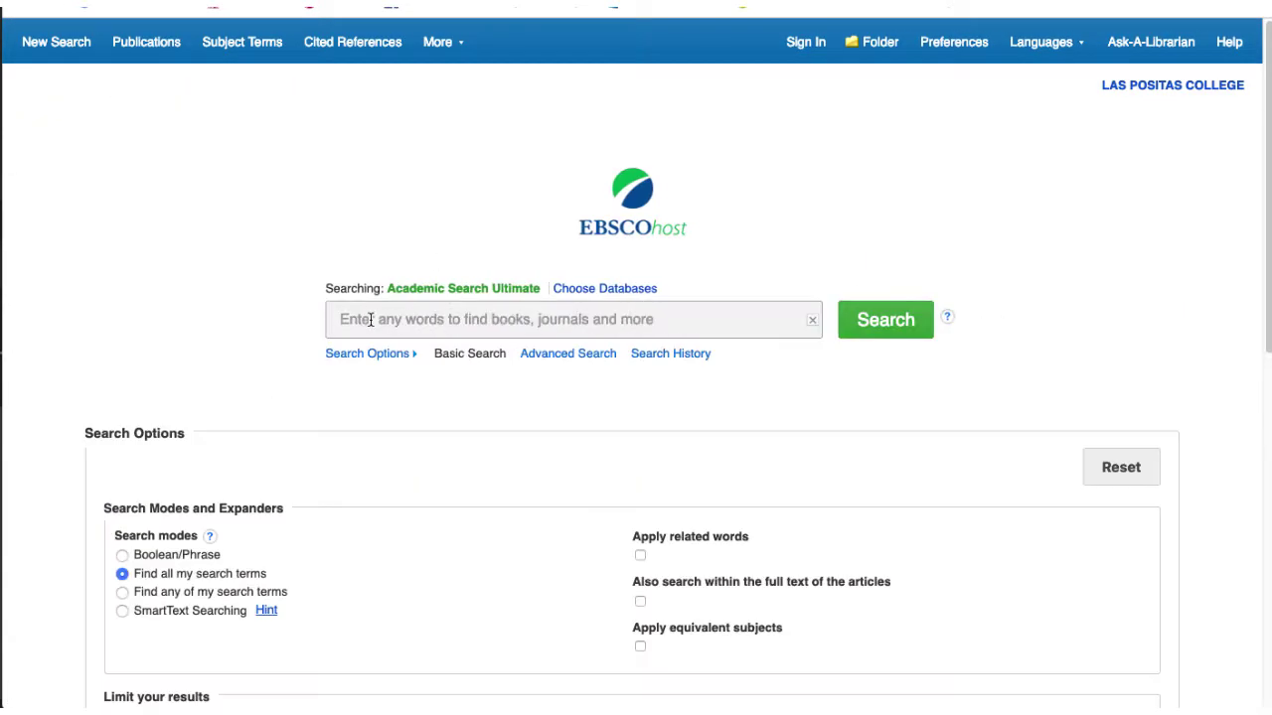
Search for 'asthma', then for 'pollution AND asthma', giving 1,332 results
{"action": "type", "text": "asthma"}
{"action": "key", "text": "Return"}
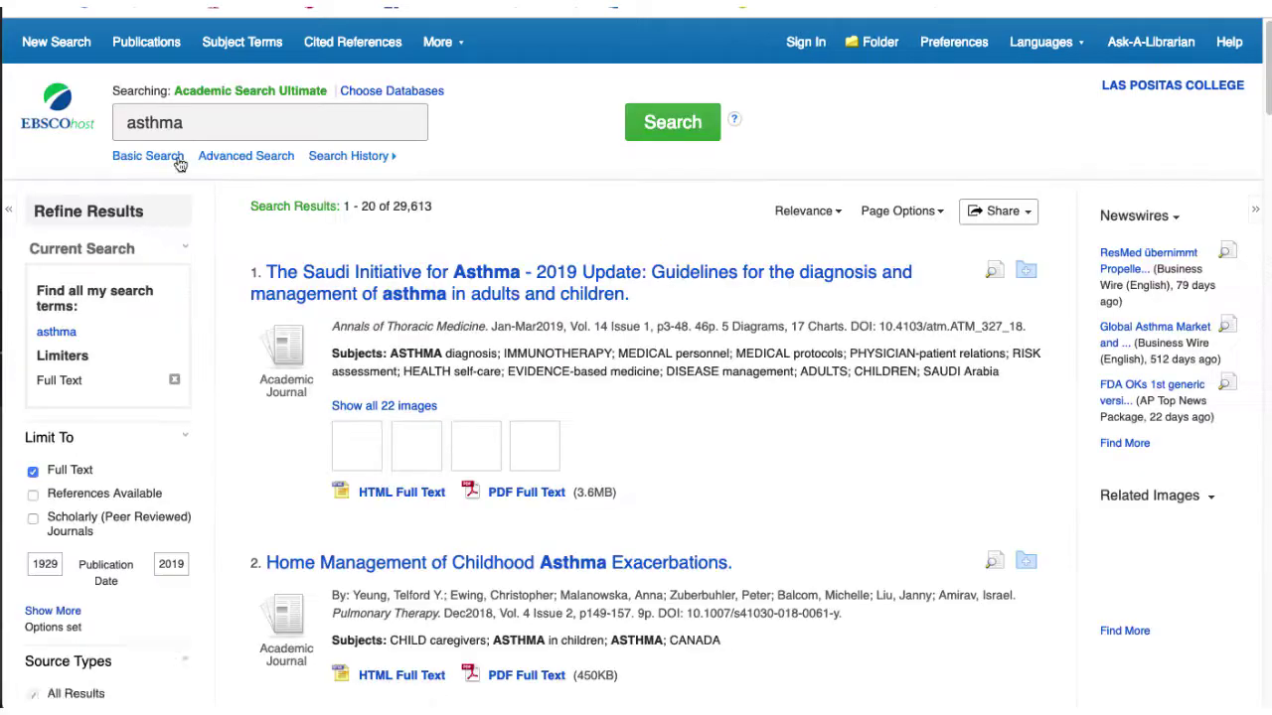
{"action": "key", "text": "super+Left"}
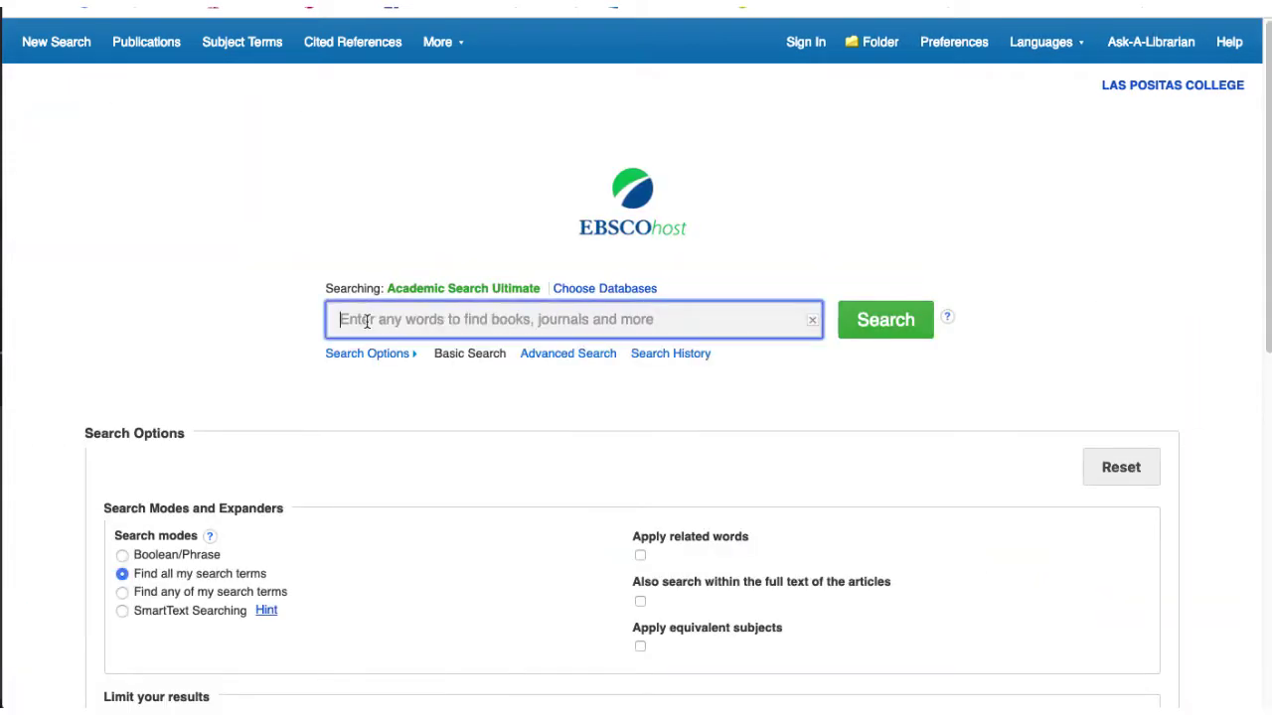
{"action": "type", "text": "pollution"}
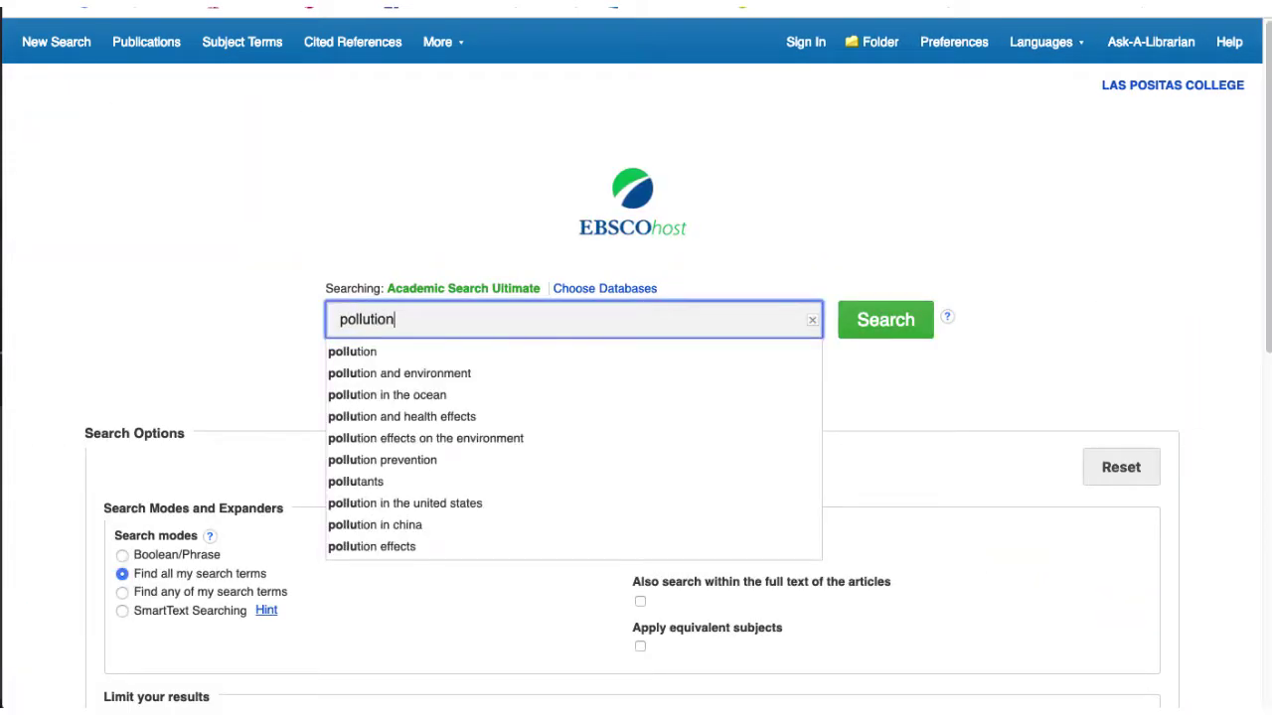
{"action": "type", "text": " AND "}
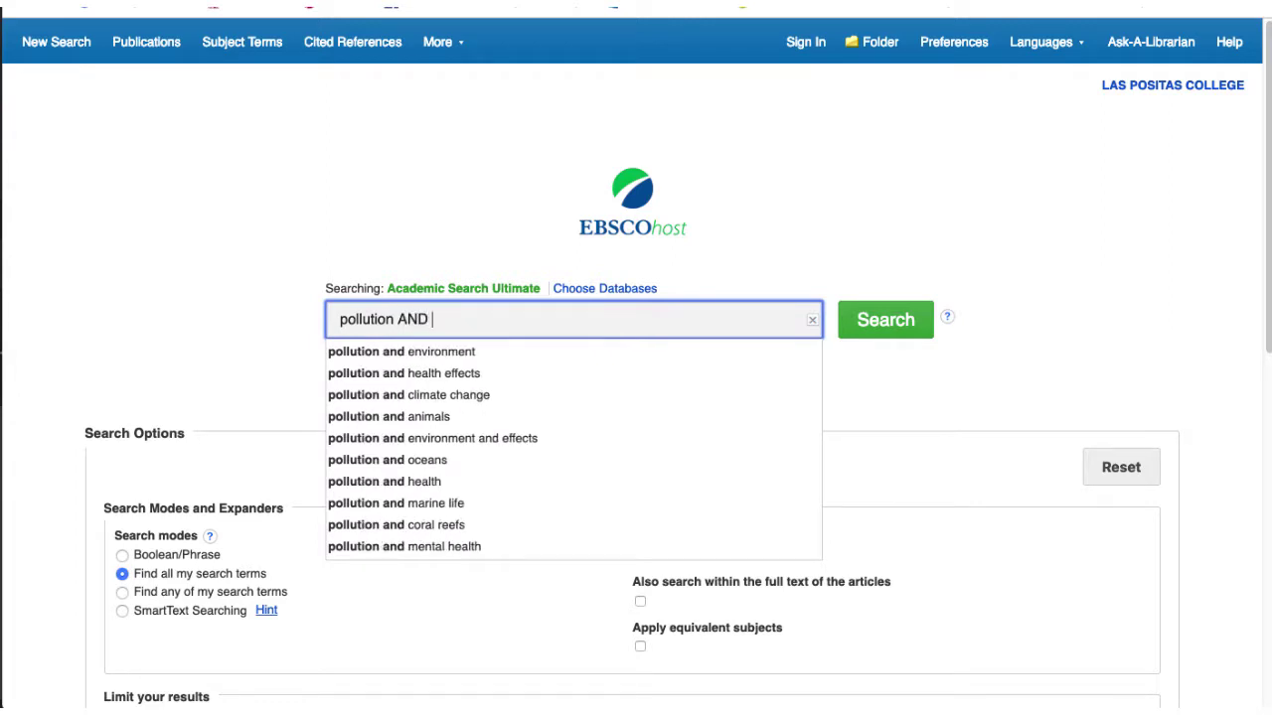
{"action": "type", "text": "asthma"}
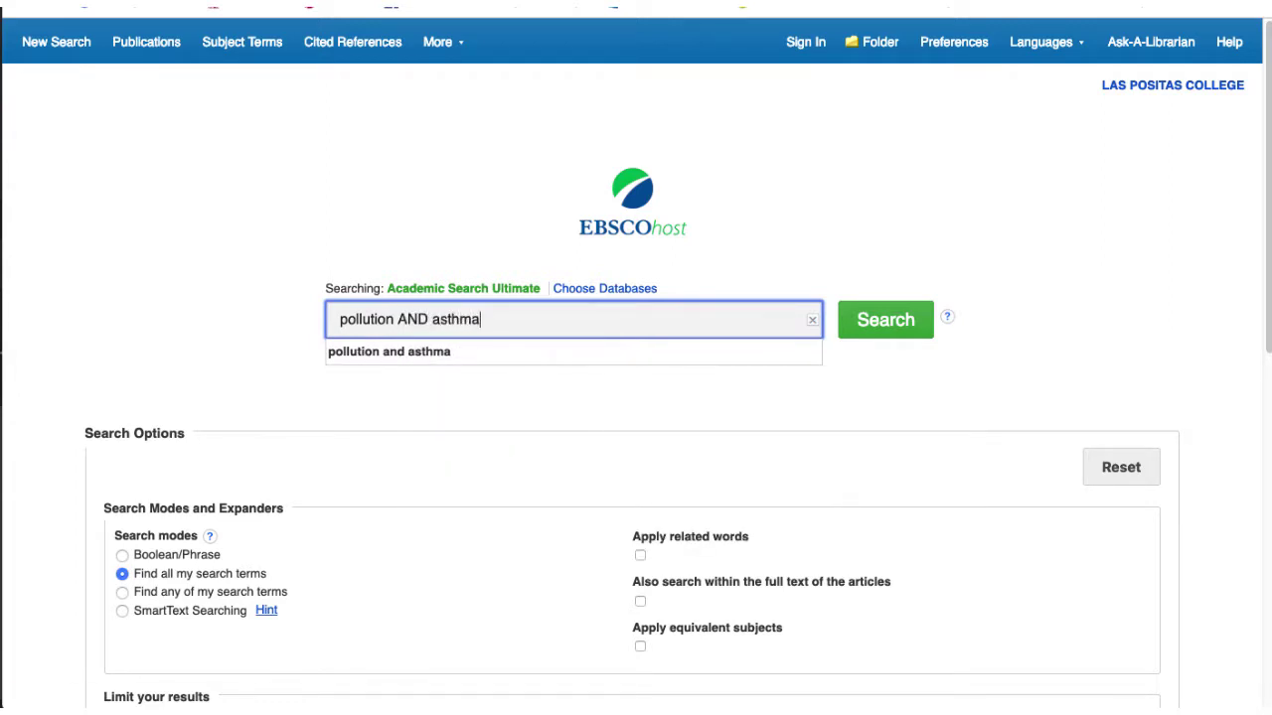
{"action": "key", "text": "Return"}
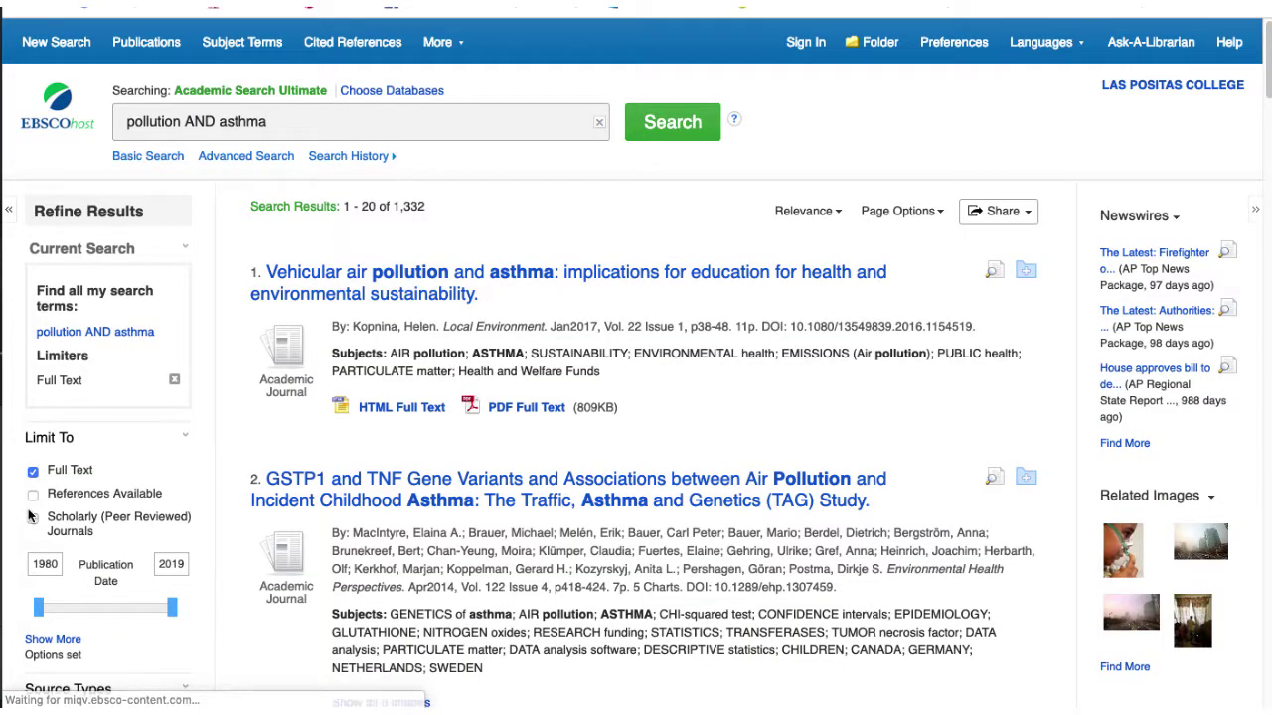
Limit the results to publication dates from 2014 onward and to Magazines
{"action": "scroll", "coordinate": [30, 515], "scroll_direction": "down", "scroll_amount": 1}
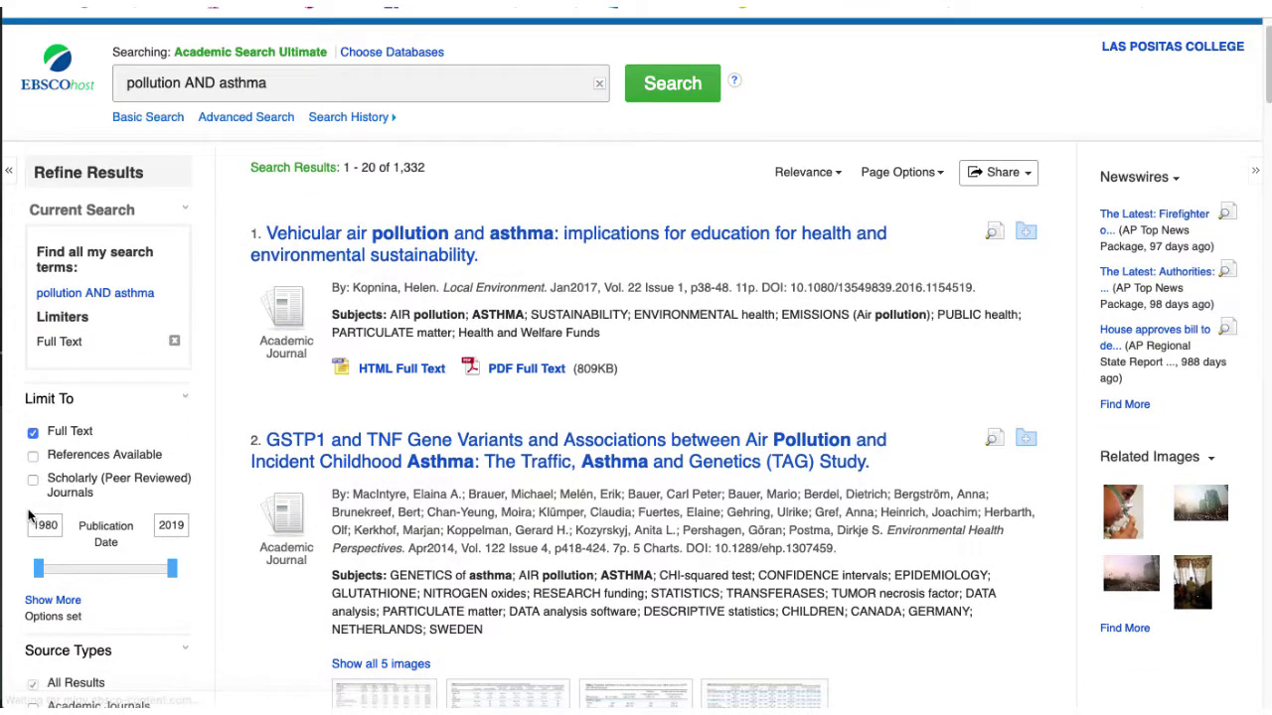
{"action": "scroll", "coordinate": [34, 511], "scroll_direction": "down", "scroll_amount": 2}
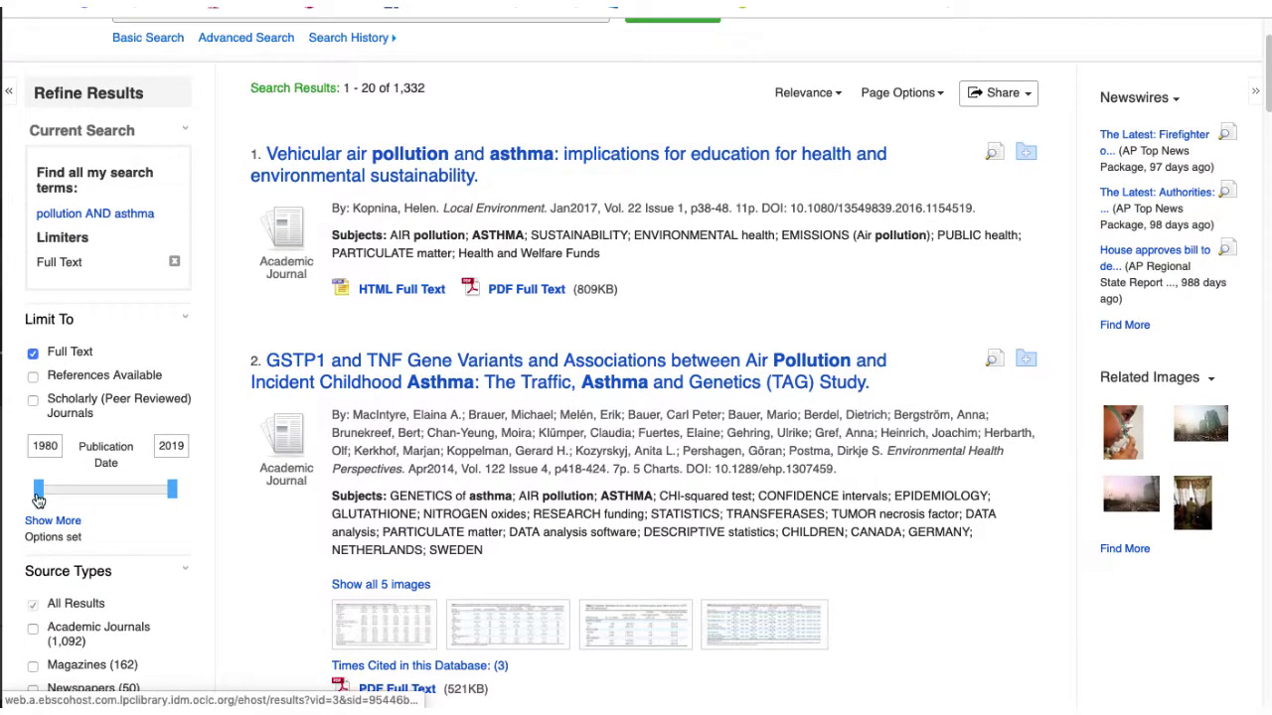
{"action": "left_click_drag", "start_coordinate": [39, 497], "coordinate": [154, 489]}
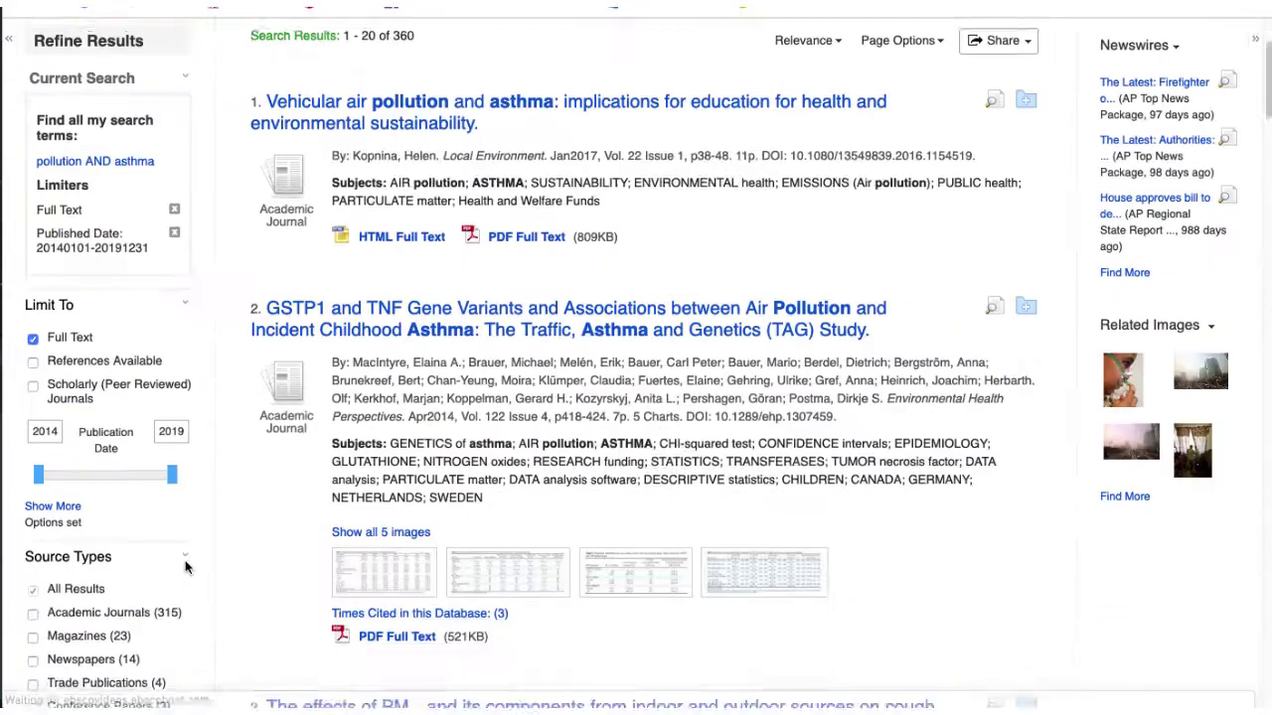
{"action": "scroll", "coordinate": [99, 597], "scroll_direction": "down", "scroll_amount": 5}
{"action": "left_click", "coordinate": [33, 503]}
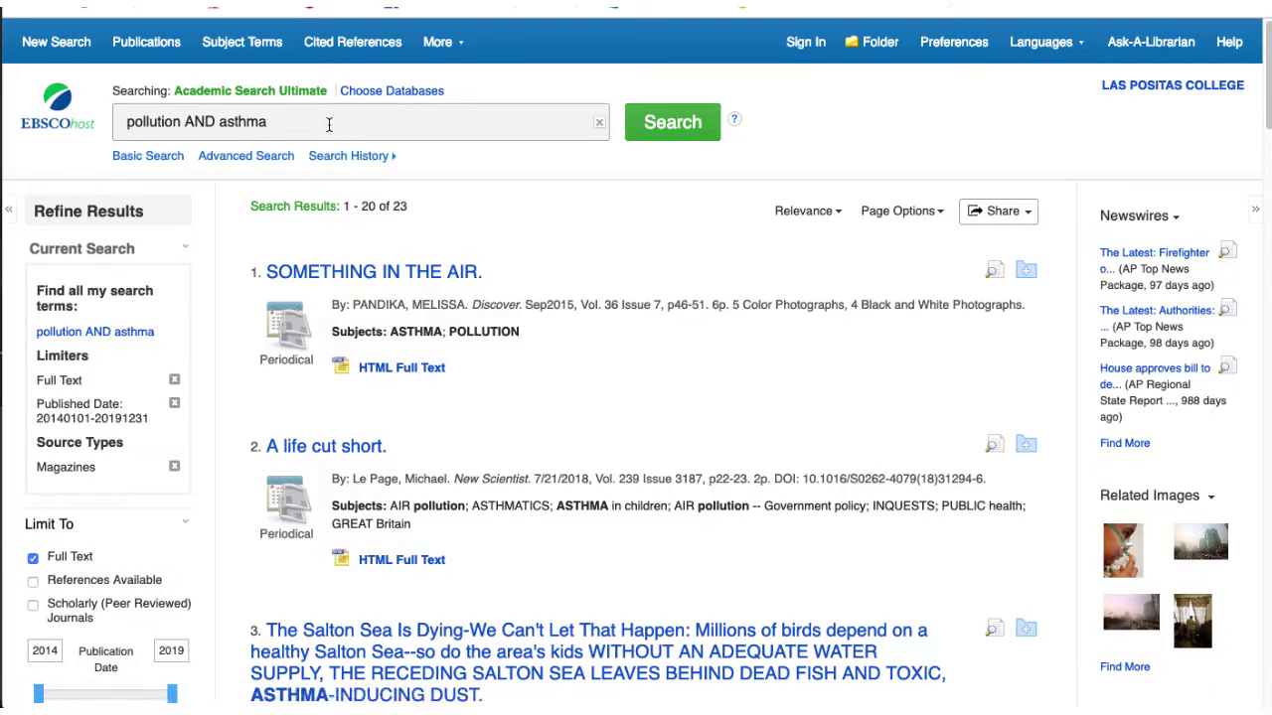
Revise the search to 'pollution AND health' and review the 366 results
{"action": "left_click", "coordinate": [329, 124]}
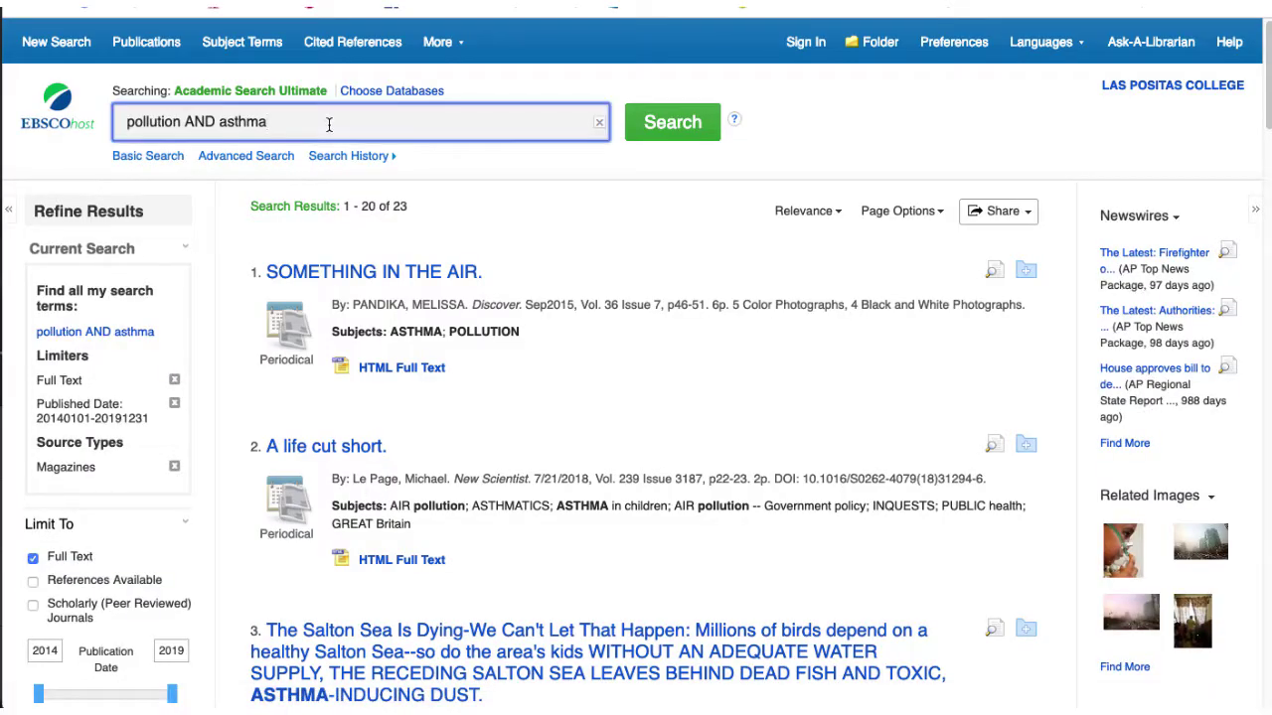
{"action": "type", "text": "AND health"}
{"action": "key", "text": "Return"}
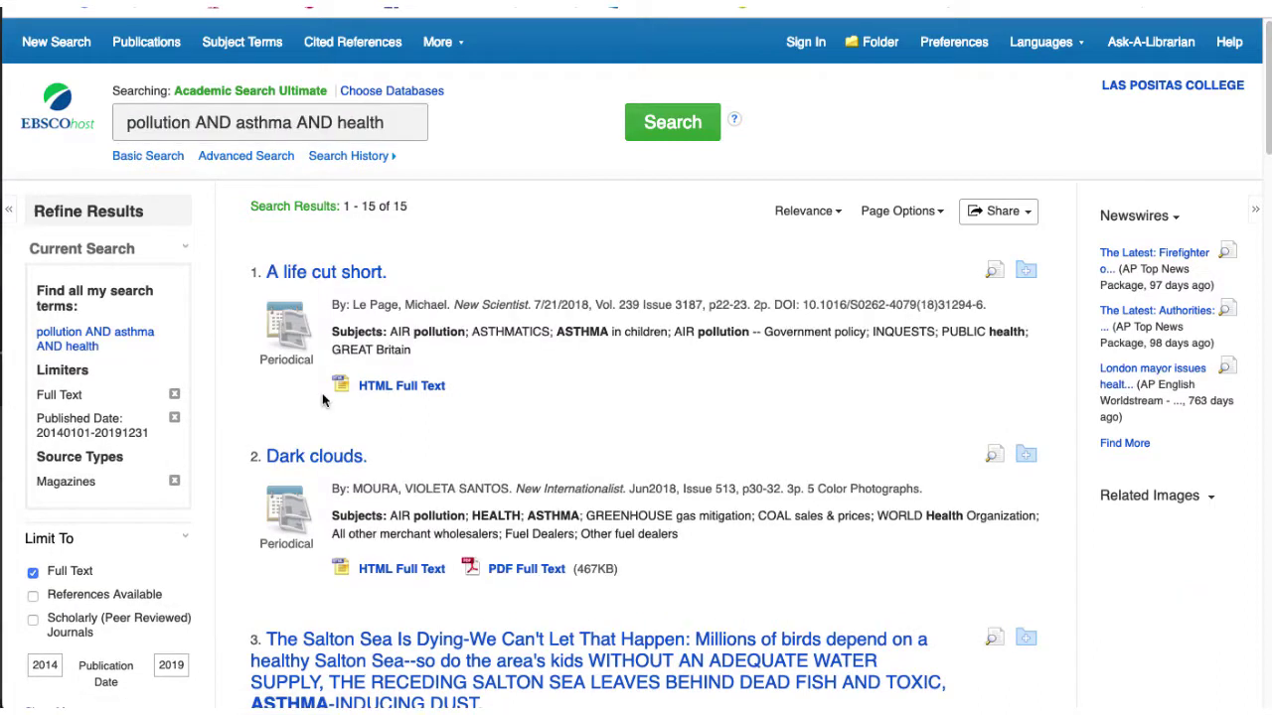
{"action": "left_click", "coordinate": [293, 121]}
{"action": "key", "text": "BackSpace"}
{"action": "key", "text": "BackSpace"}
{"action": "key", "text": "BackSpace"}
{"action": "key", "text": "BackSpace"}
{"action": "key", "text": "BackSpace"}
{"action": "key", "text": "BackSpace"}
{"action": "key", "text": "BackSpace"}
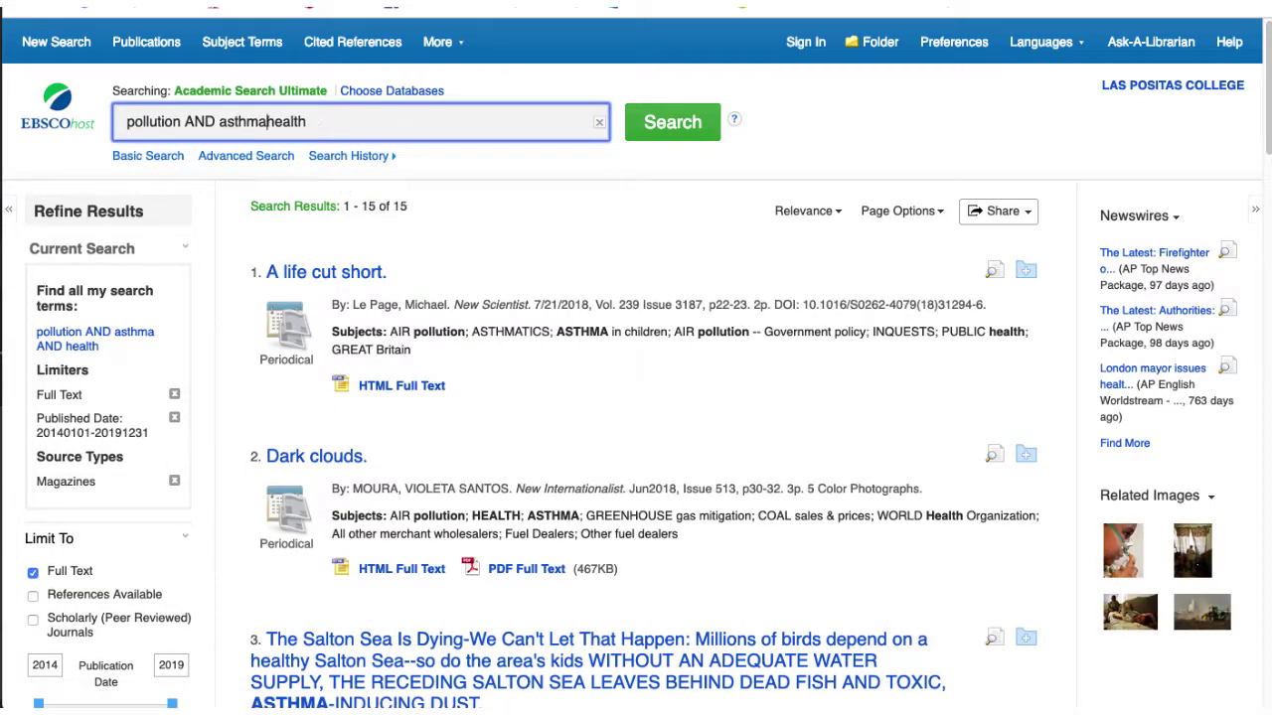
{"action": "key", "text": "BackSpace"}
{"action": "key", "text": "BackSpace"}
{"action": "key", "text": "BackSpace"}
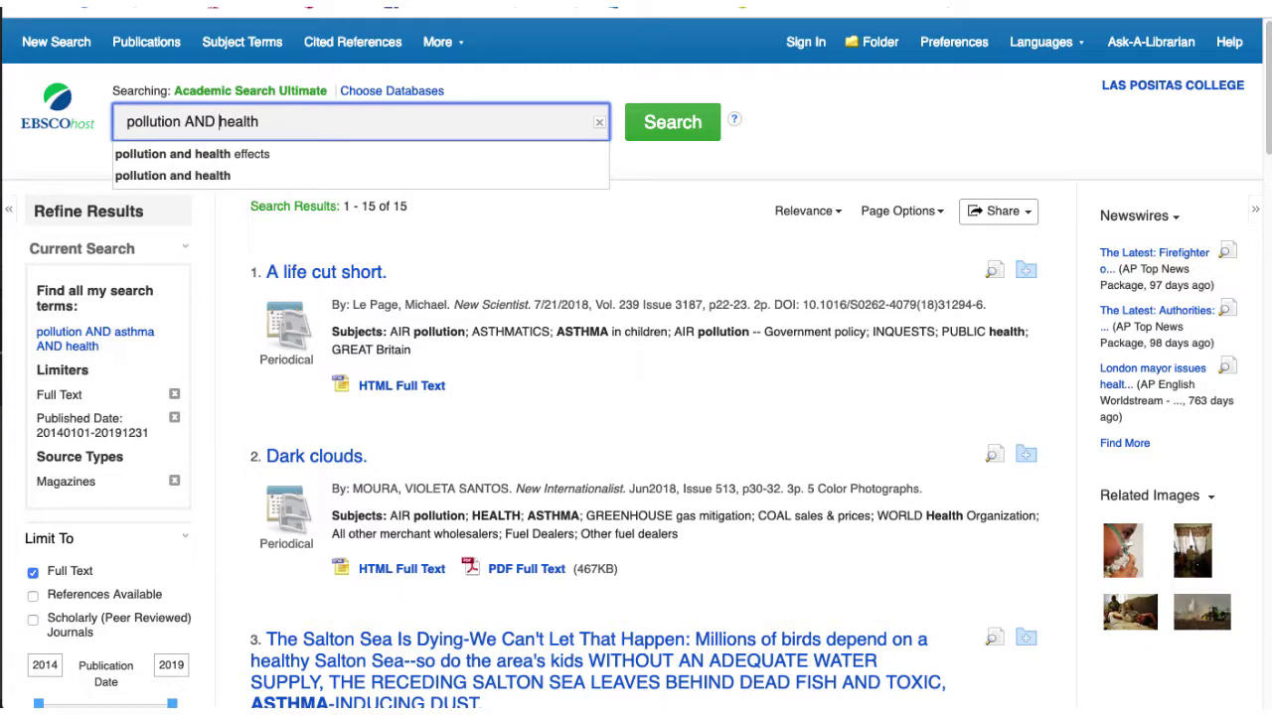
{"action": "key", "text": "Return"}
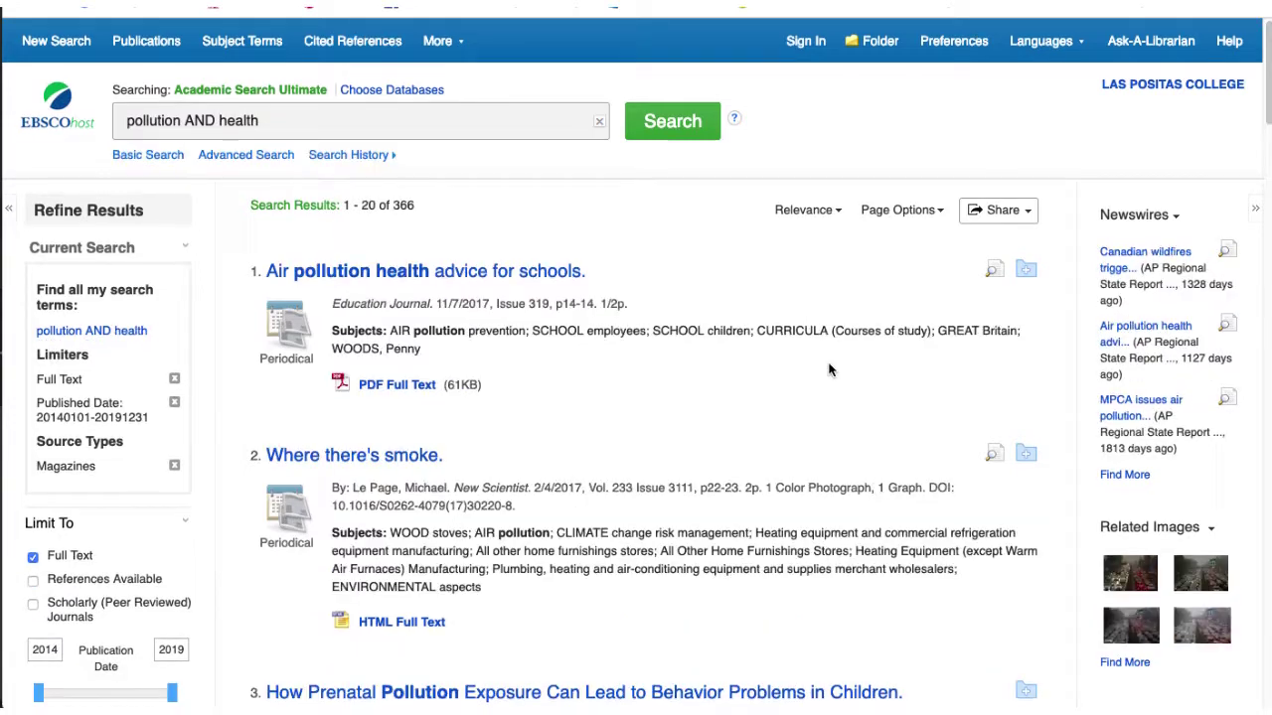
{"action": "scroll", "coordinate": [455, 281], "scroll_direction": "down", "scroll_amount": 4}
{"action": "scroll", "coordinate": [522, 282], "scroll_direction": "down", "scroll_amount": 8}
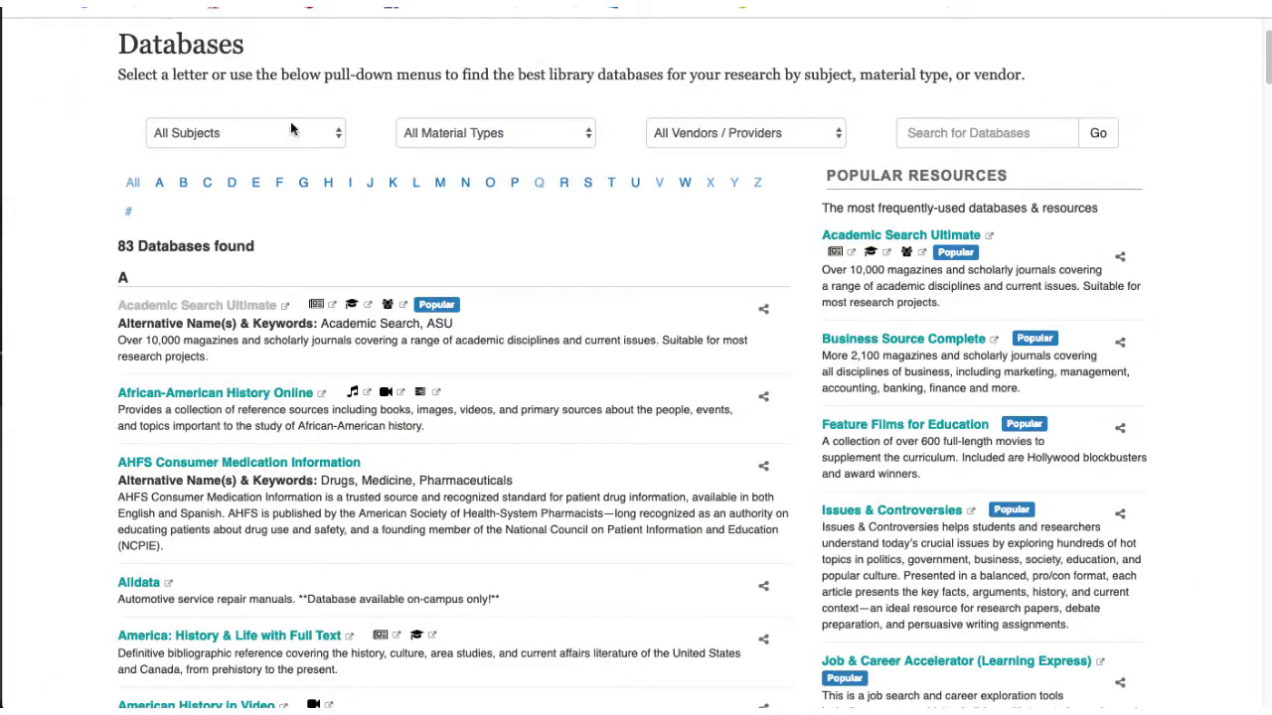
Filter by the Environment subject, then open the 'Estimating acute air pollution health effects' record
{"action": "left_click", "coordinate": [290, 127]}
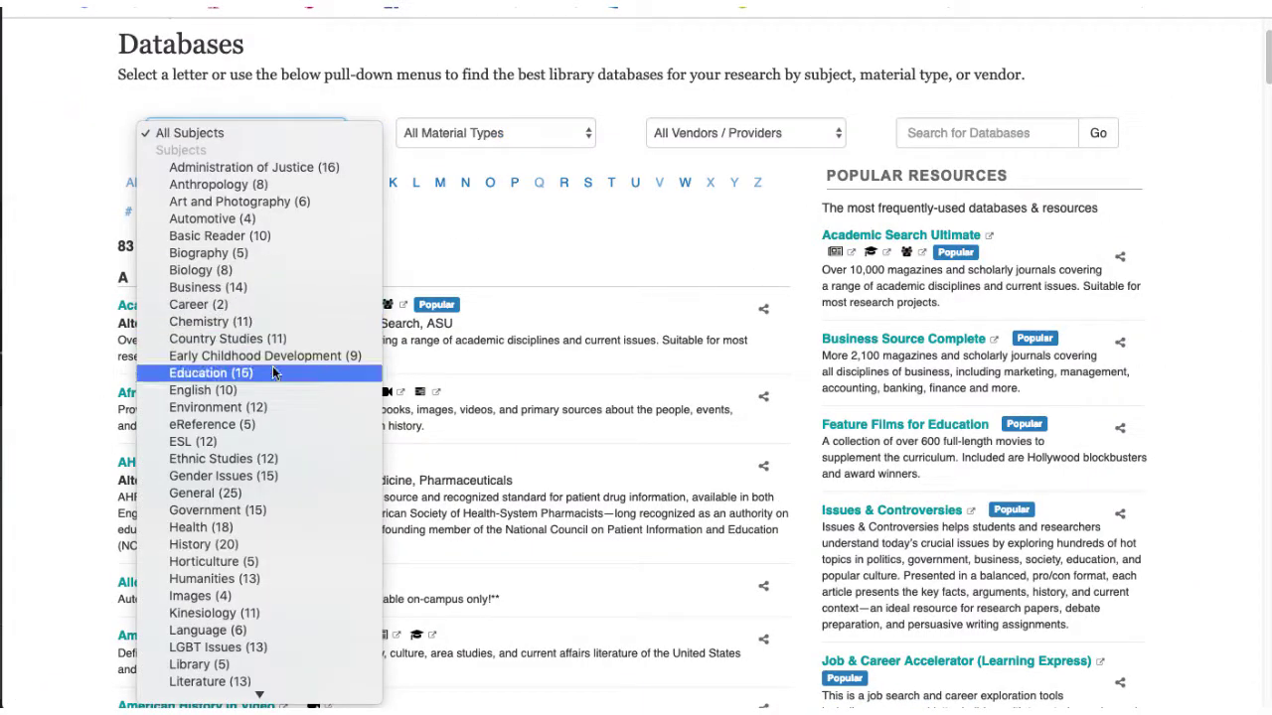
{"action": "left_click", "coordinate": [269, 407]}
{"action": "scroll", "coordinate": [266, 412], "scroll_direction": "down", "scroll_amount": 2}
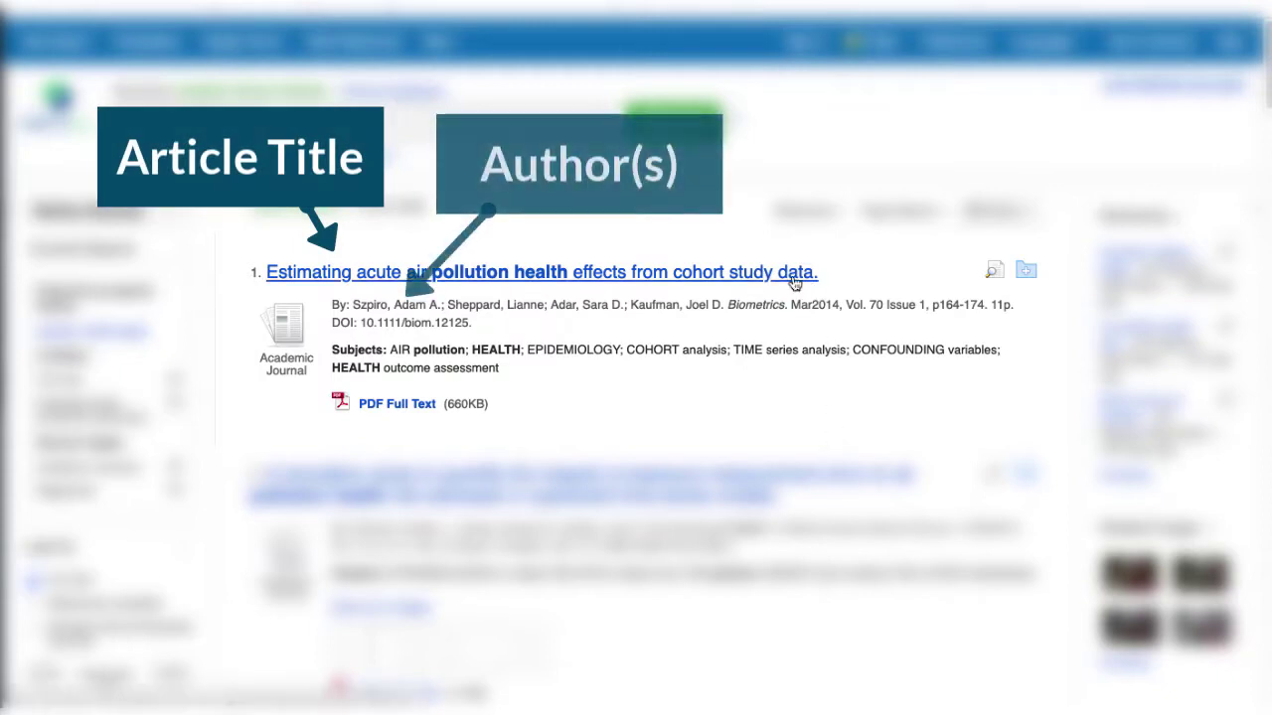
{"action": "left_click", "coordinate": [626, 274]}
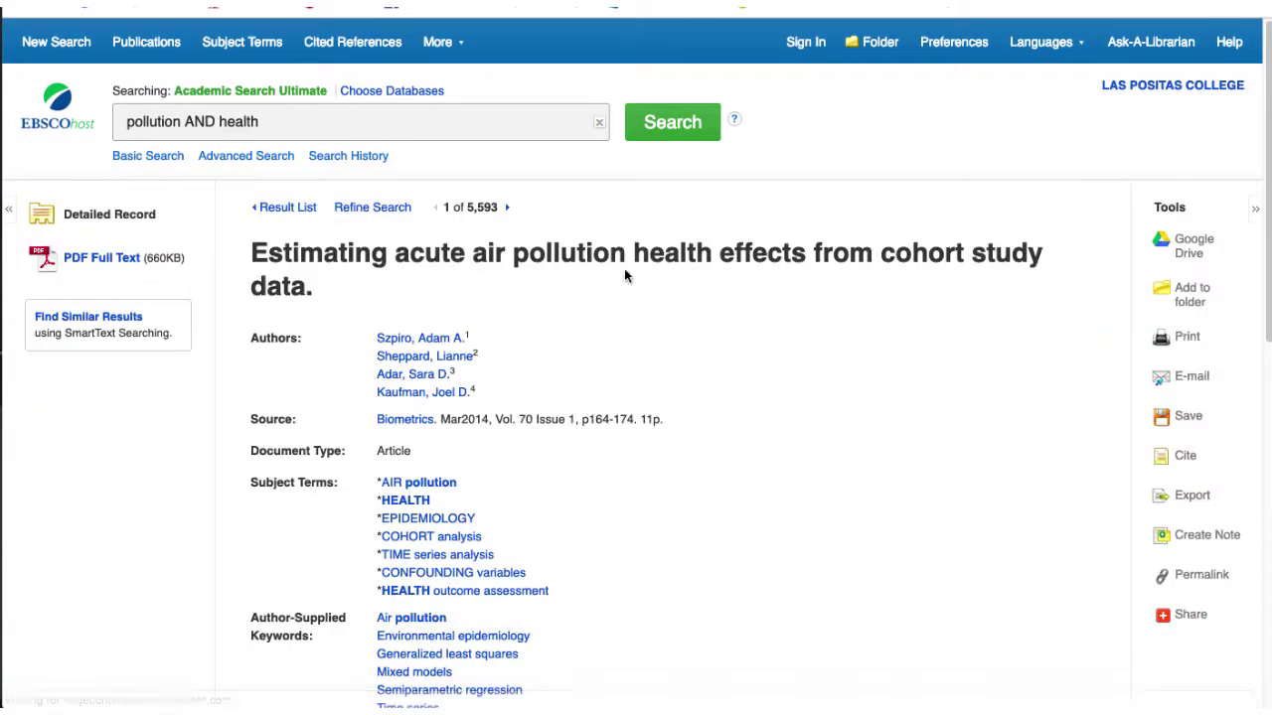
Look over the article's detailed record and open its PDF Full Text
{"action": "scroll", "coordinate": [761, 410], "scroll_direction": "down", "scroll_amount": 3}
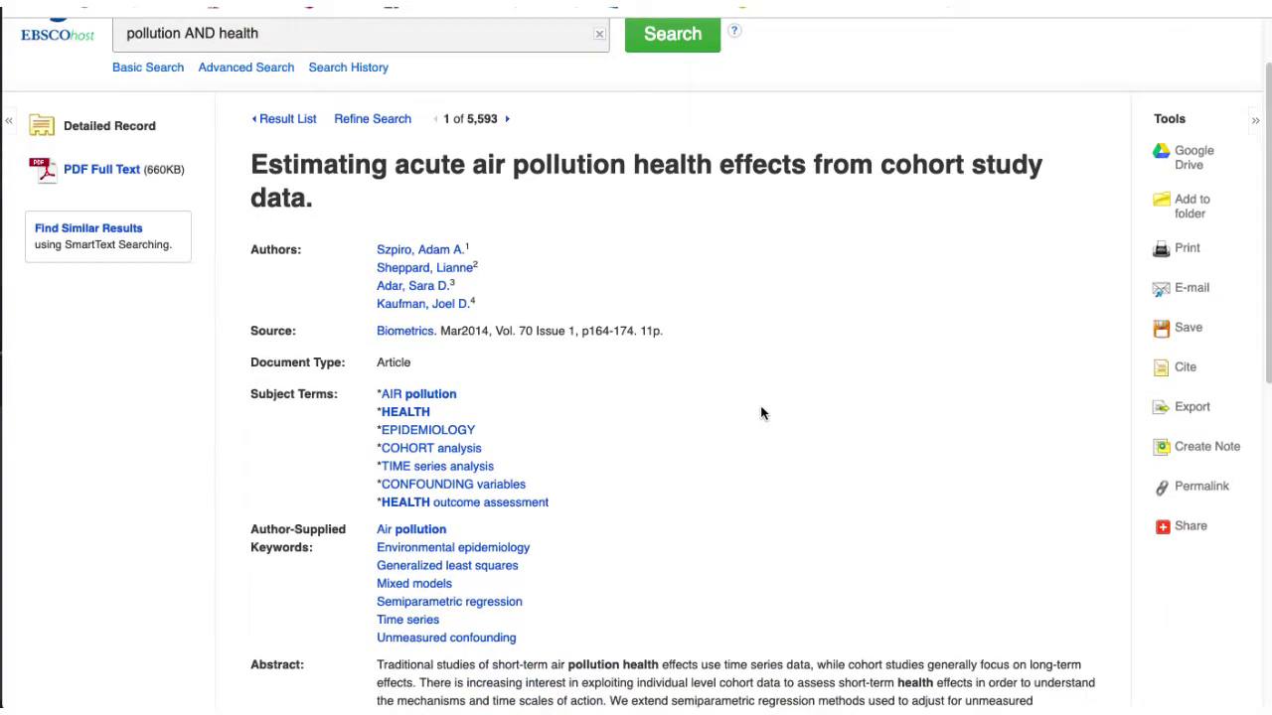
{"action": "scroll", "coordinate": [762, 414], "scroll_direction": "down", "scroll_amount": 3}
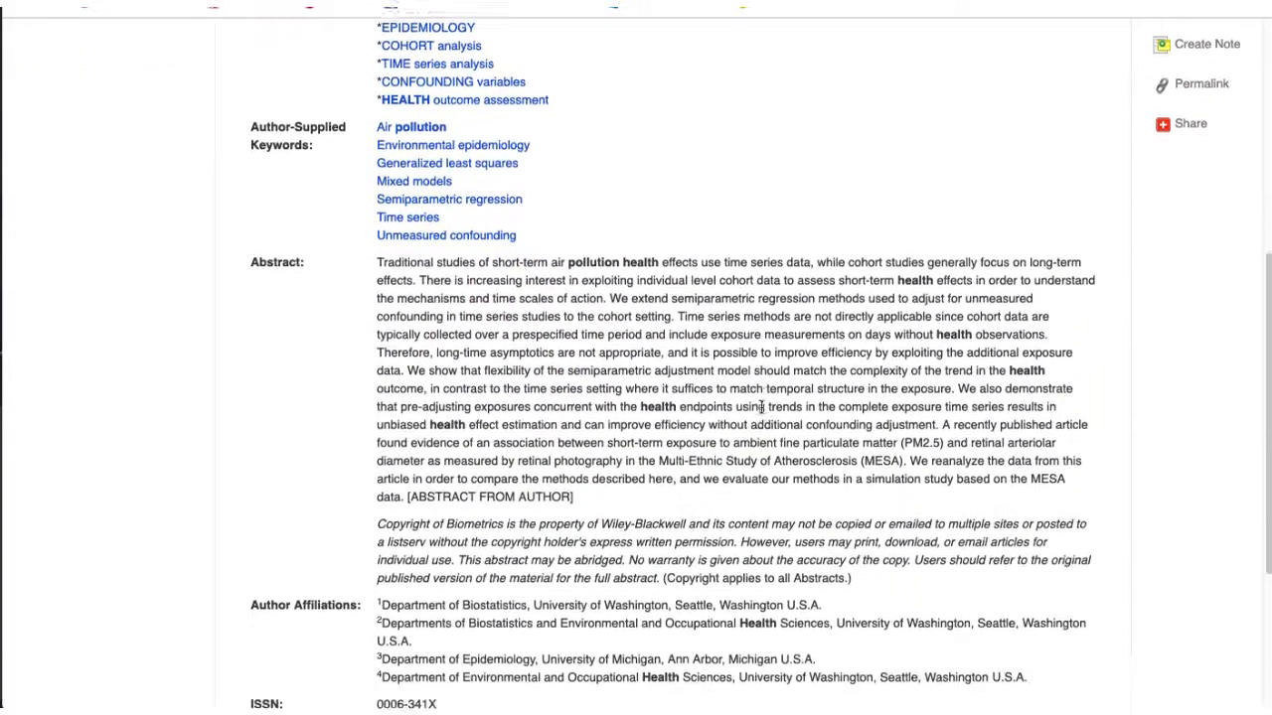
{"action": "scroll", "coordinate": [762, 408], "scroll_direction": "down", "scroll_amount": 1}
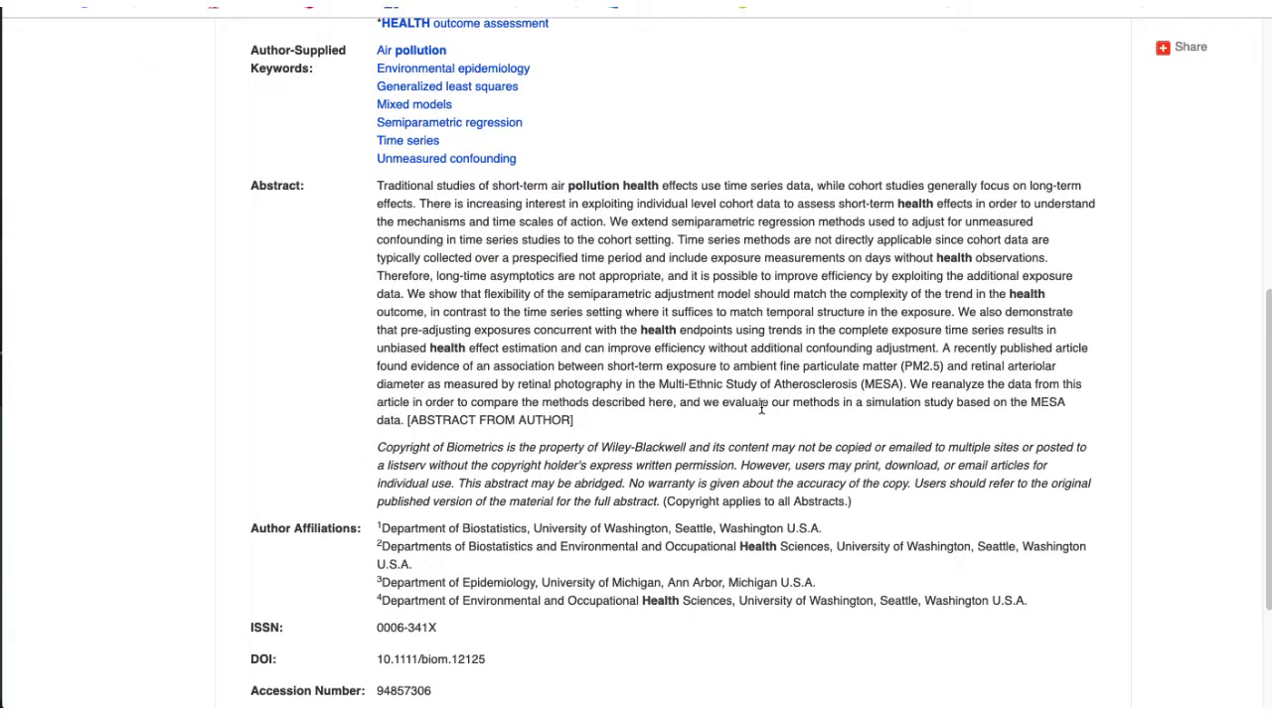
{"action": "scroll", "coordinate": [761, 408], "scroll_direction": "up", "scroll_amount": 3}
{"action": "scroll", "coordinate": [761, 407], "scroll_direction": "up", "scroll_amount": 4}
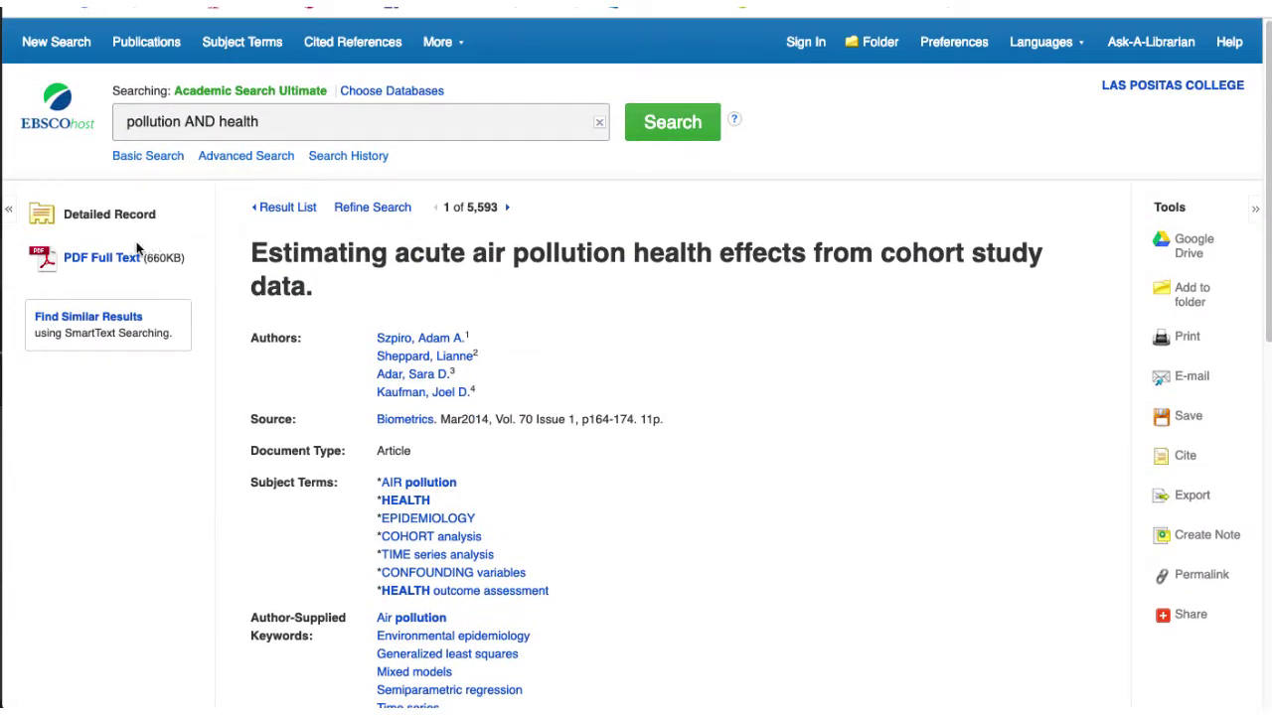
{"action": "left_click", "coordinate": [111, 266]}
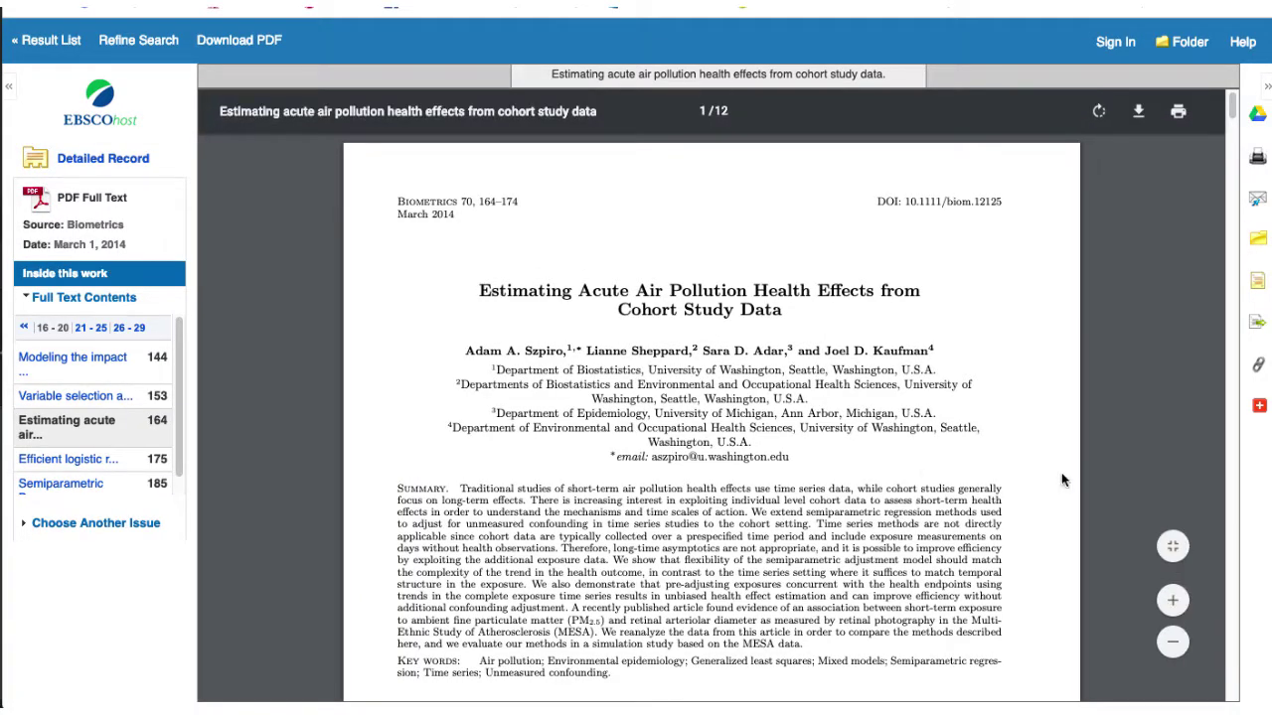
Show the article's Cite formats and select the APA, then the MLA, citation text
{"action": "left_click", "coordinate": [1259, 159]}
{"action": "left_click", "coordinate": [1257, 199]}
{"action": "left_click", "coordinate": [1258, 281]}
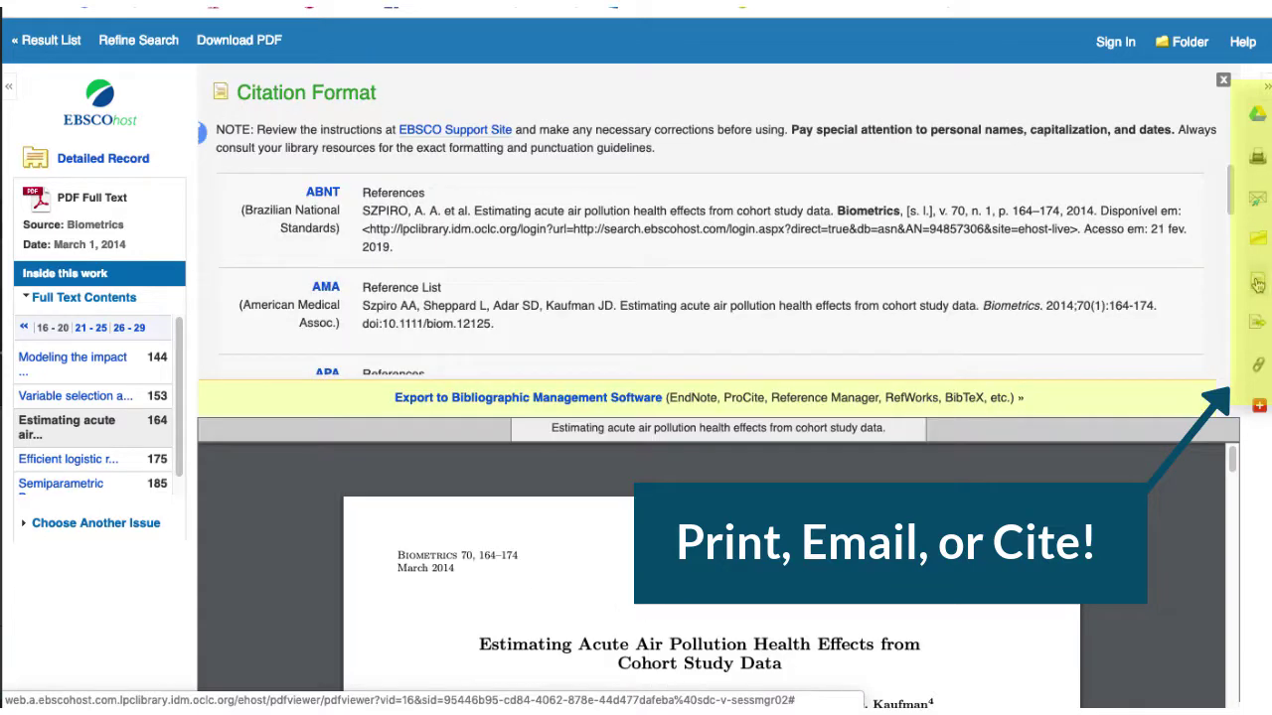
{"action": "scroll", "coordinate": [1037, 232], "scroll_direction": "down", "scroll_amount": 3}
{"action": "scroll", "coordinate": [1036, 232], "scroll_direction": "down", "scroll_amount": 1}
{"action": "left_click_drag", "start_coordinate": [766, 239], "coordinate": [363, 219]}
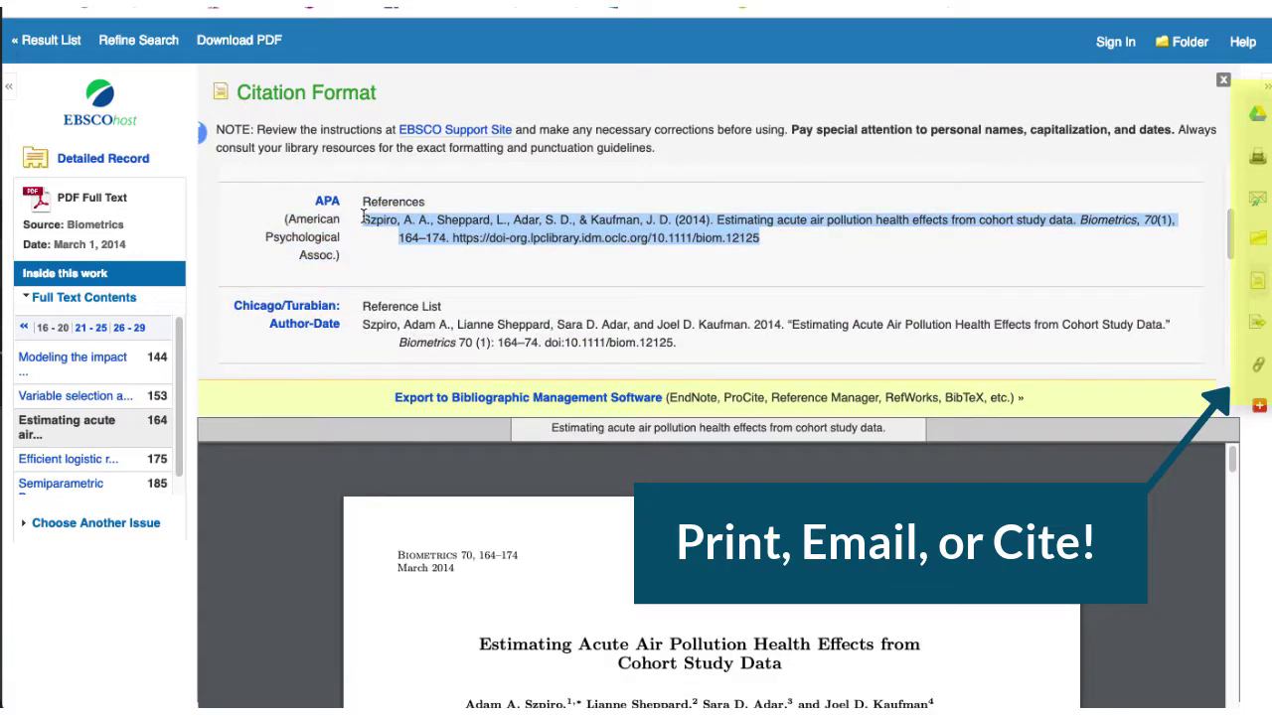
{"action": "scroll", "coordinate": [498, 250], "scroll_direction": "down", "scroll_amount": 5}
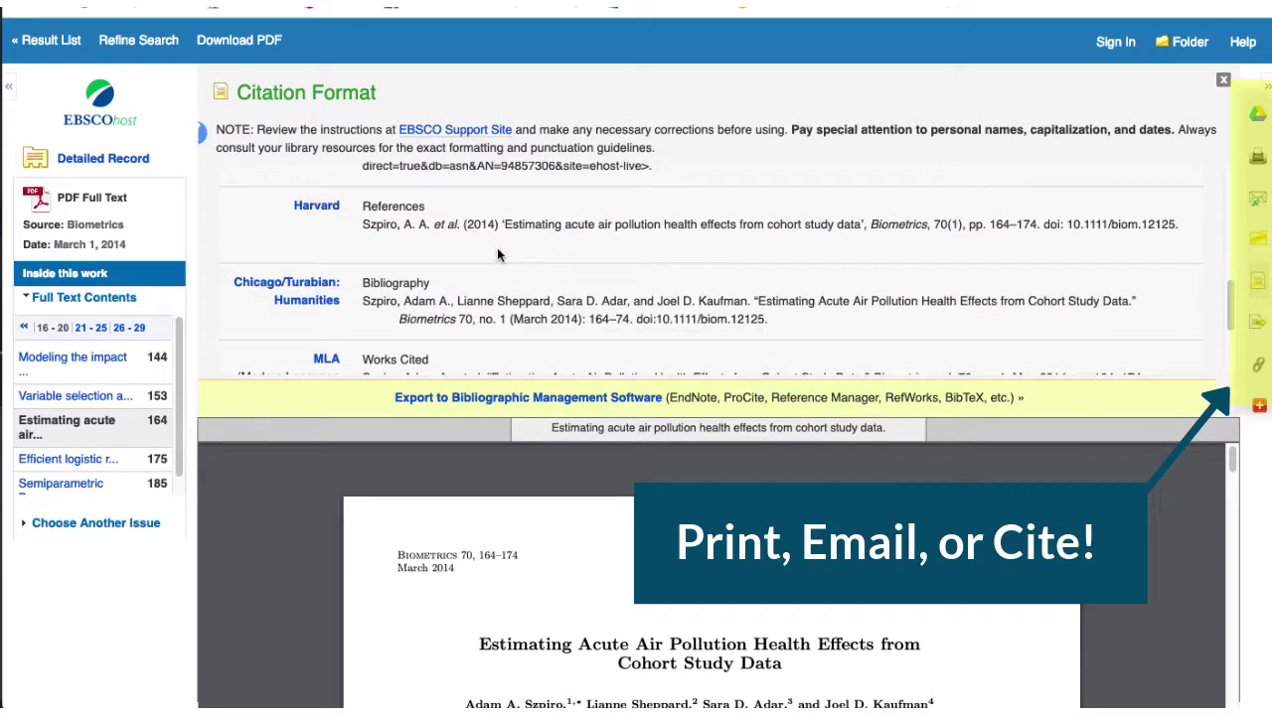
{"action": "scroll", "coordinate": [499, 257], "scroll_direction": "down", "scroll_amount": 4}
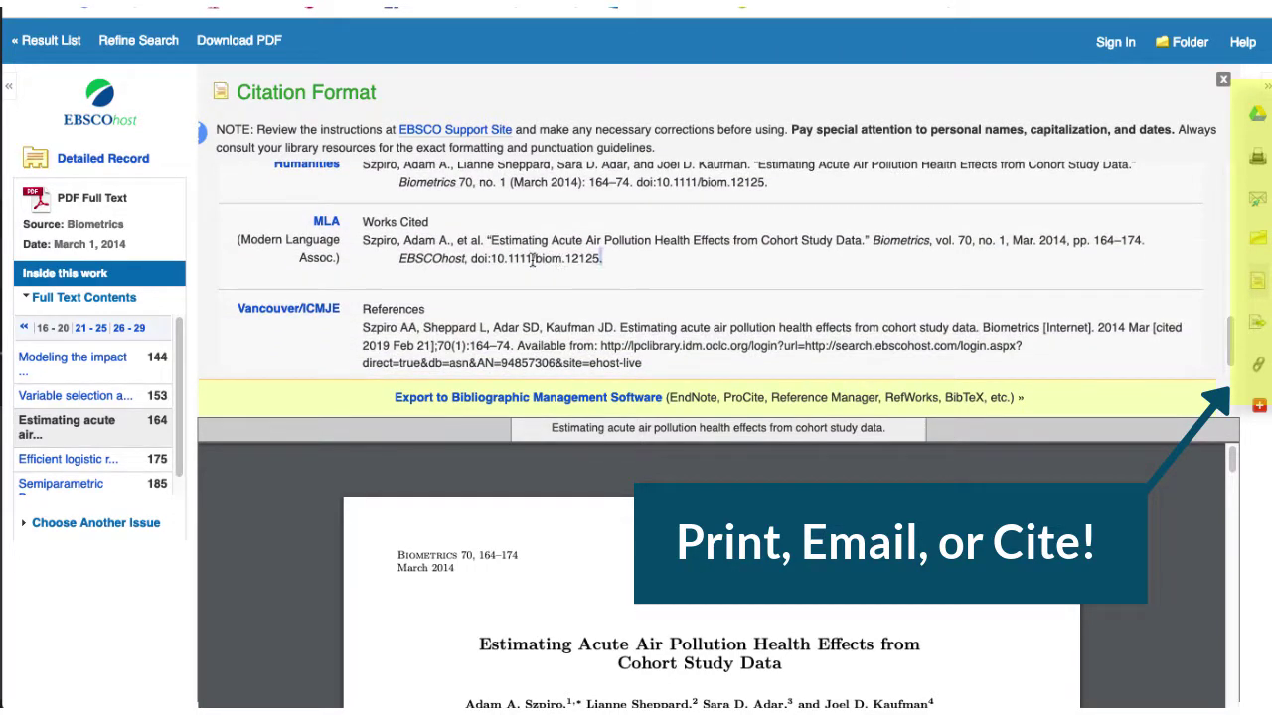
{"action": "left_click_drag", "start_coordinate": [602, 261], "coordinate": [360, 245]}
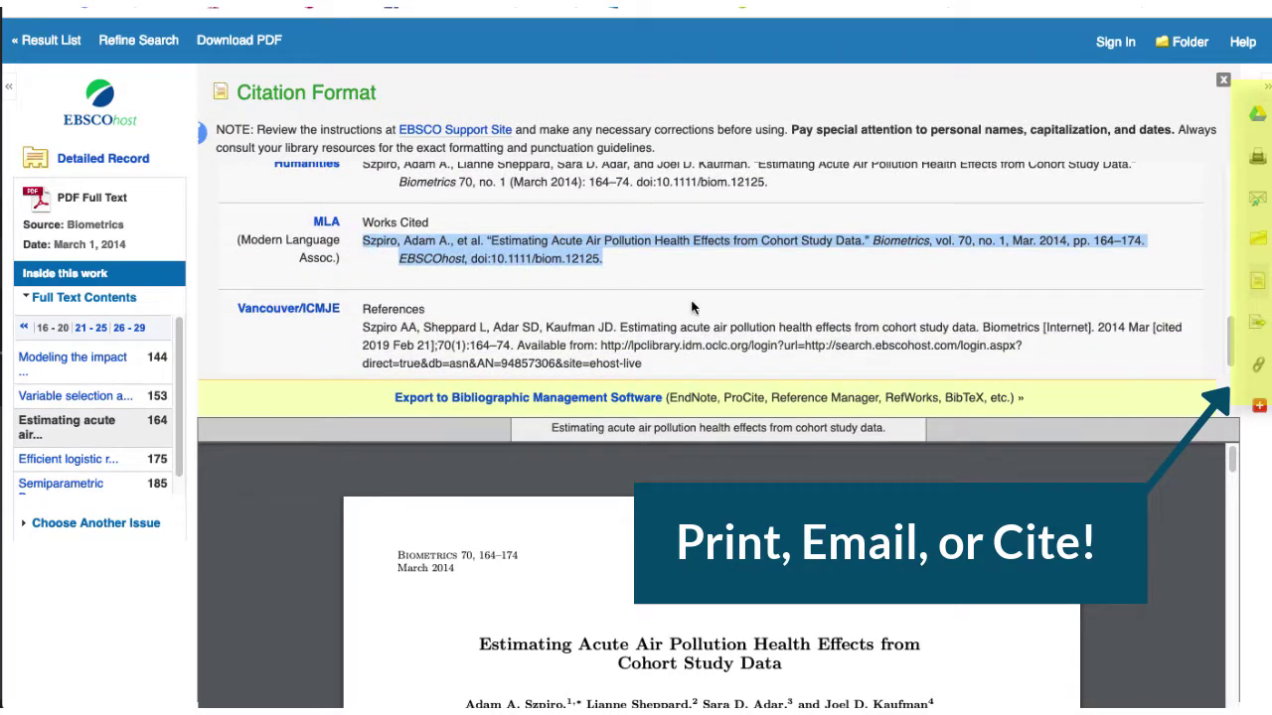